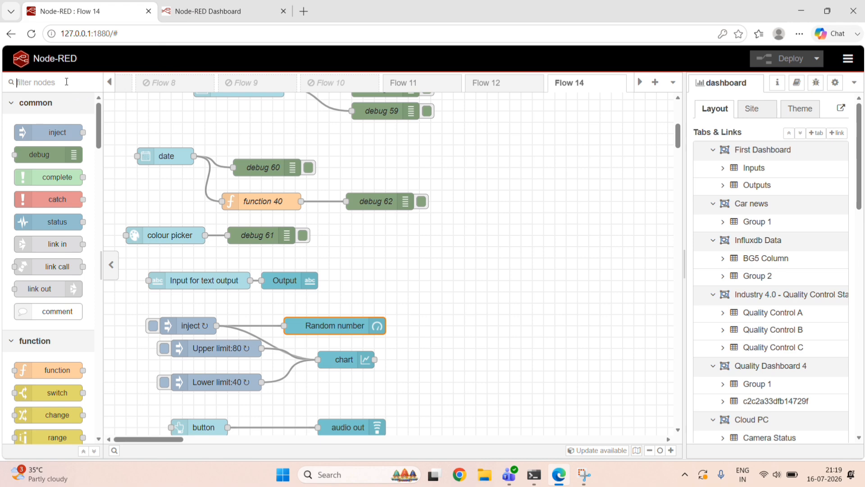
Examine the widgets on the First Dashboard page and open its side menu to view the available pages.
left_click(199, 8)
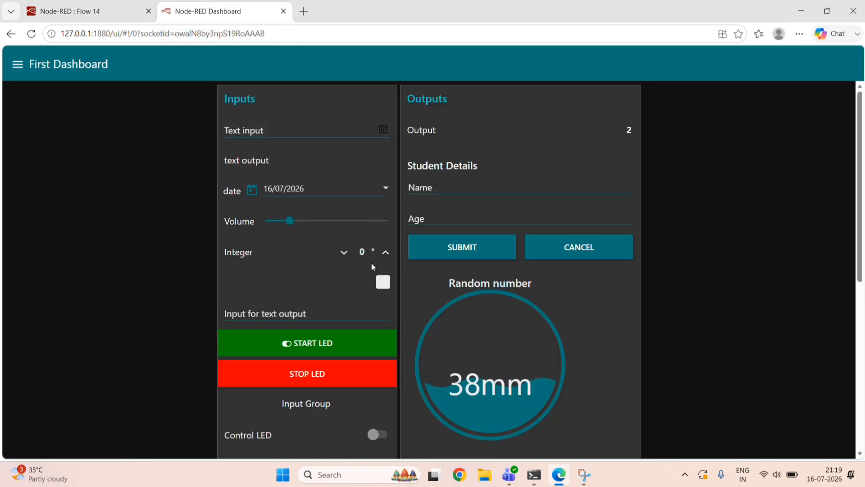
scroll(371, 266, "down", 7)
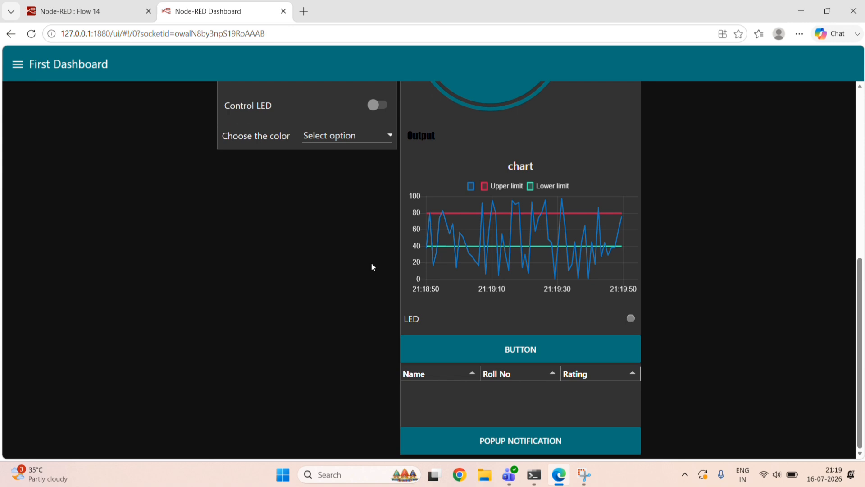
scroll(372, 263, "up", 6)
scroll(271, 269, "up", 1)
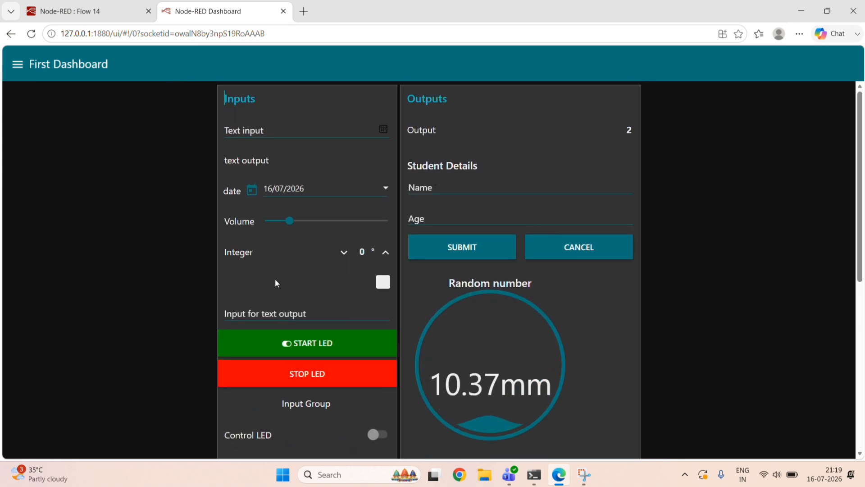
left_click(135, 14)
left_click(208, 14)
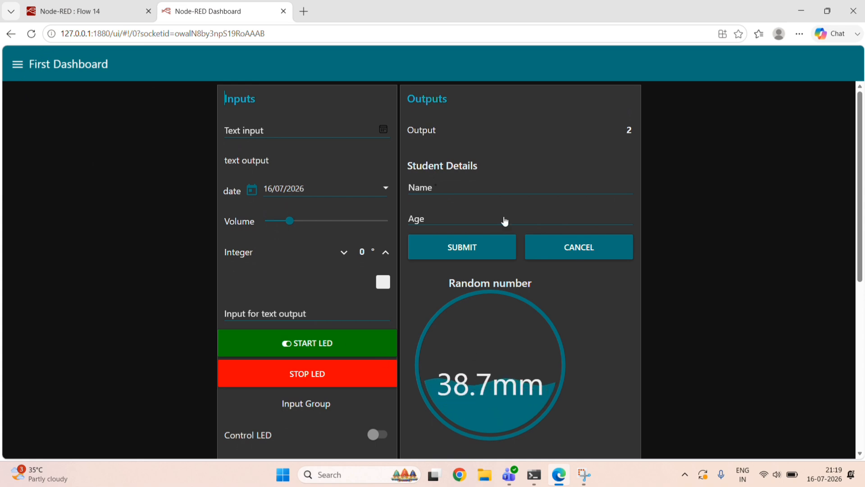
left_click(16, 65)
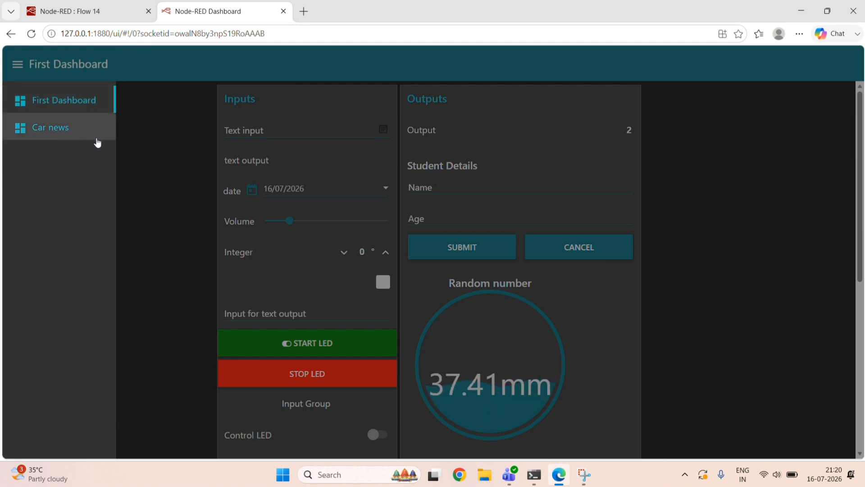
Review the First Dashboard tab's name, icon, state and navigation menu properties in the flow editor.
left_click(89, 14)
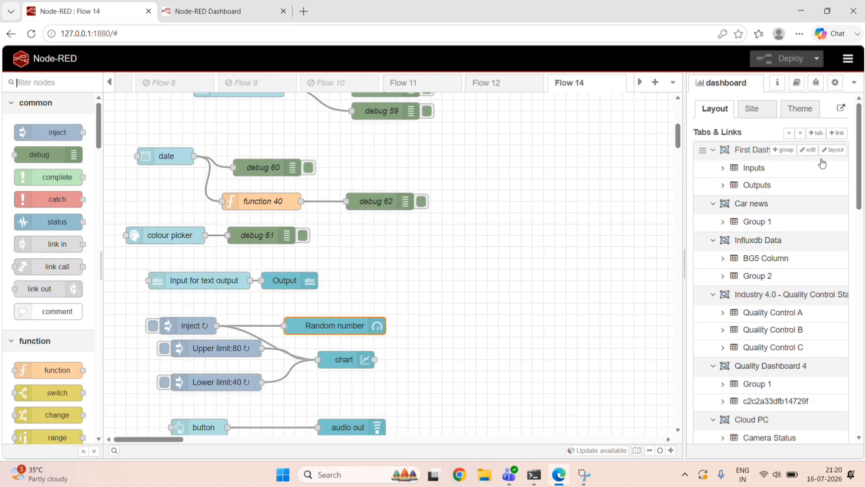
left_click(809, 151)
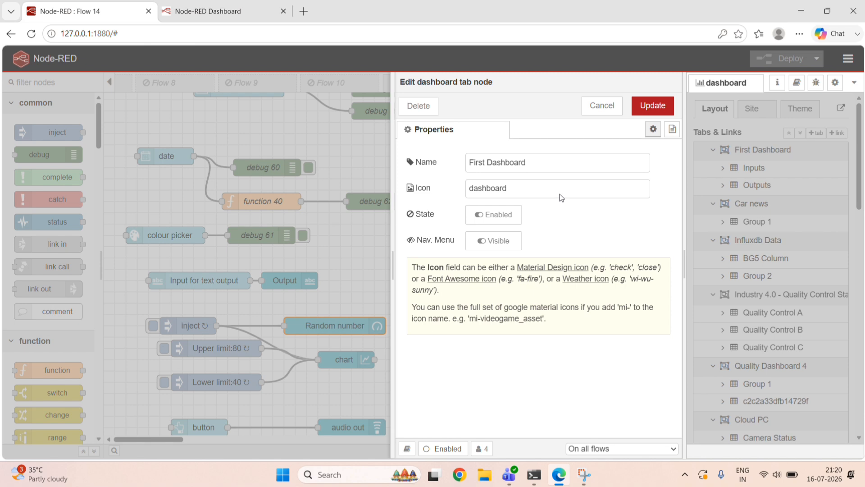
left_click(653, 105)
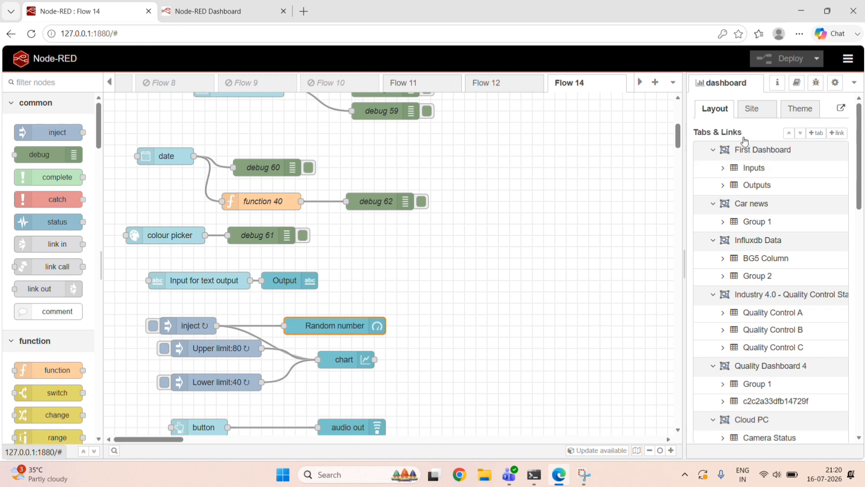
Examine the dashboard's site settings and compare the title bar and side menu options with the live dashboard page.
left_click(752, 114)
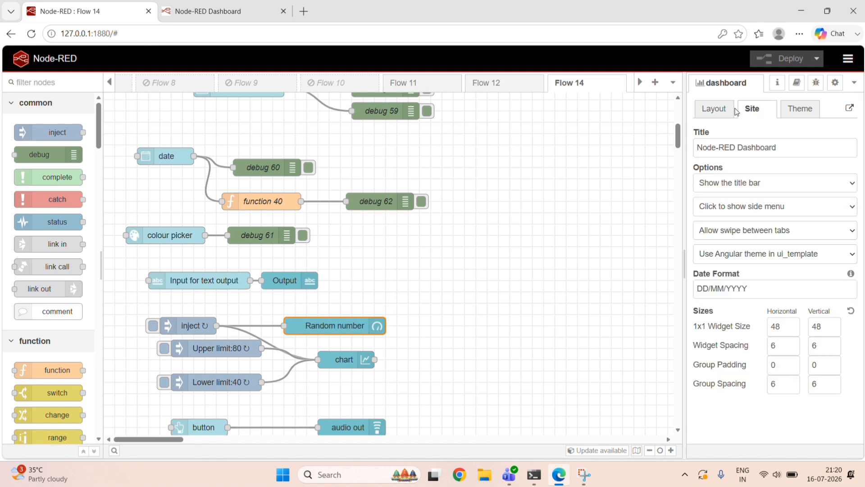
left_click(203, 11)
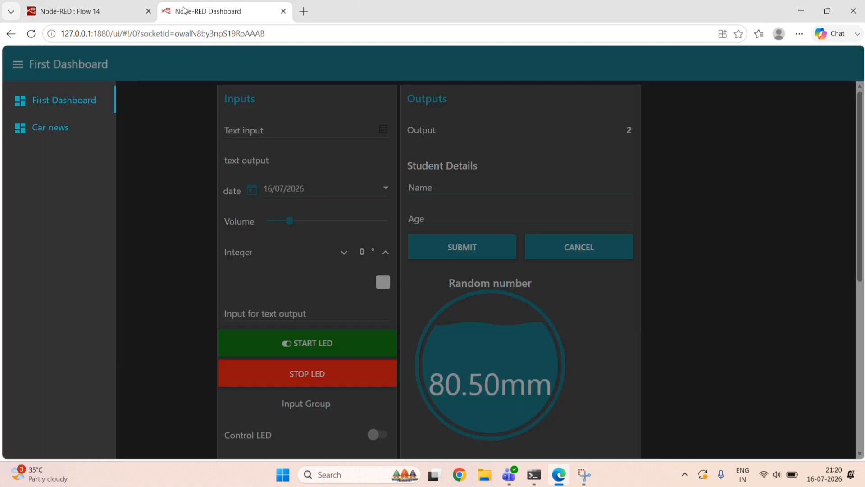
left_click(91, 11)
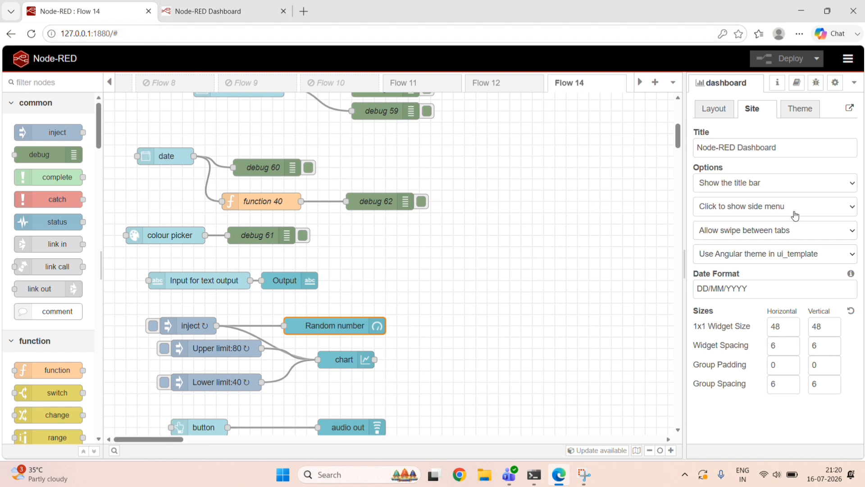
left_click(203, 11)
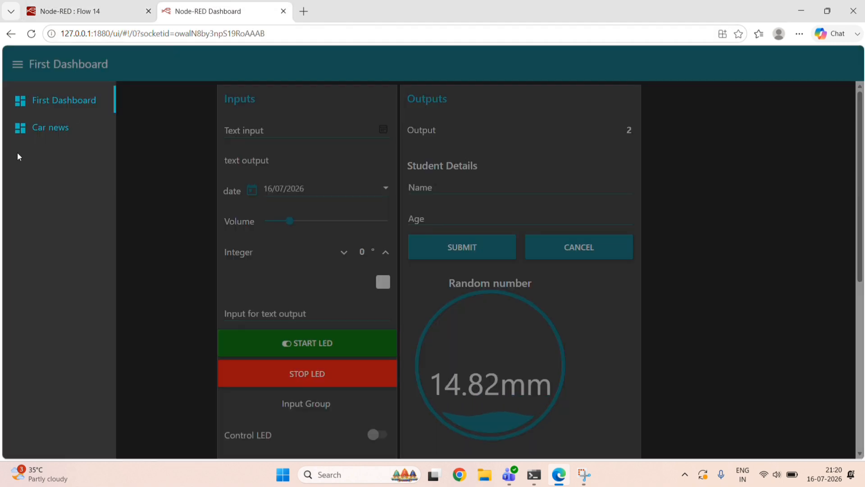
left_click(91, 13)
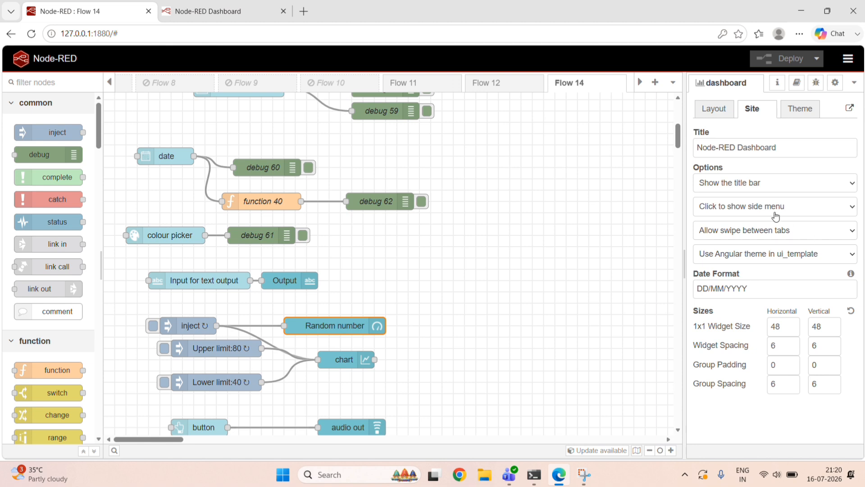
Set the dashboard theme style to Light (default), deploy it and check the live dashboard.
left_click(805, 114)
left_click(817, 153)
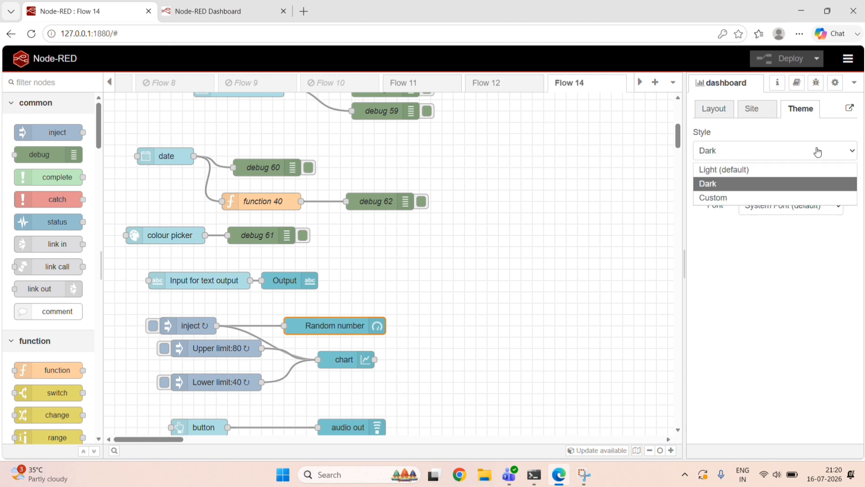
left_click(724, 169)
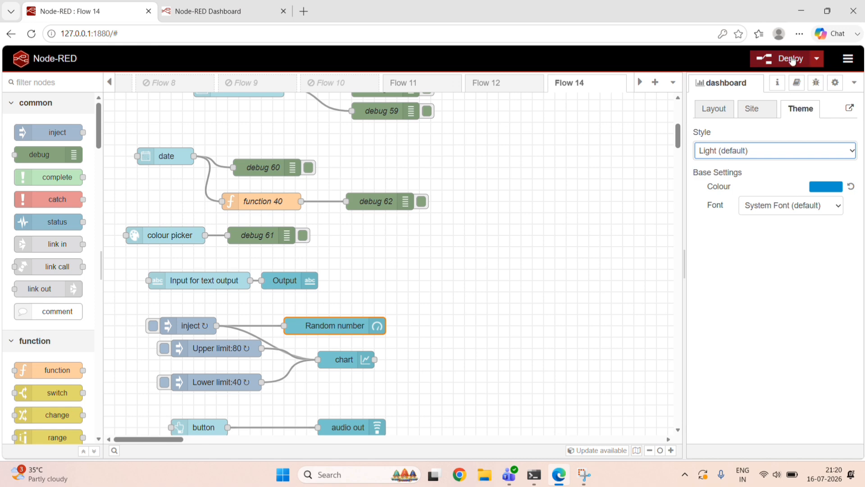
left_click(791, 57)
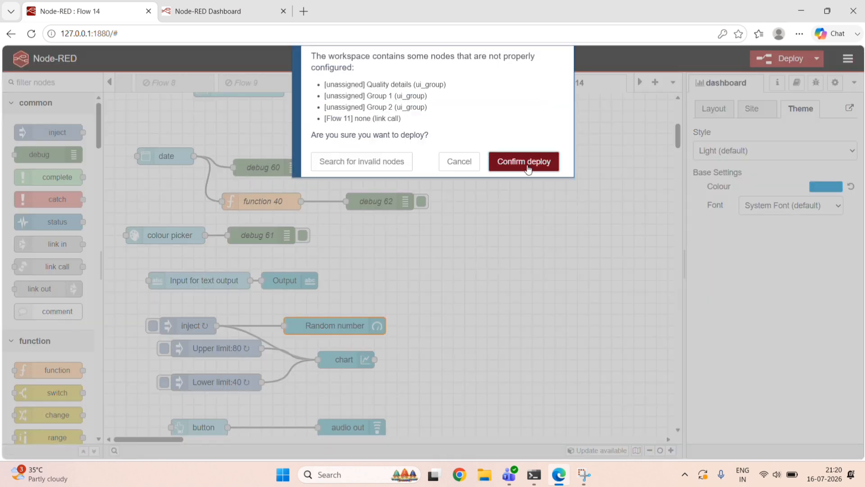
left_click(523, 161)
left_click(257, 14)
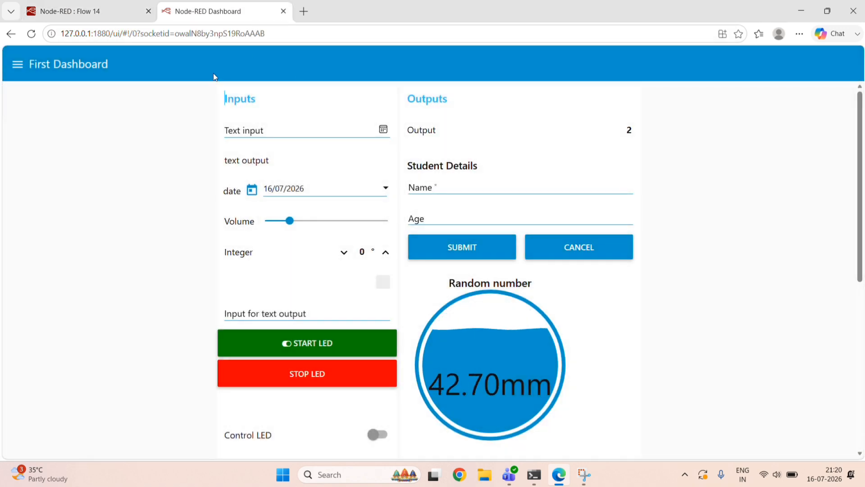
left_click(80, 13)
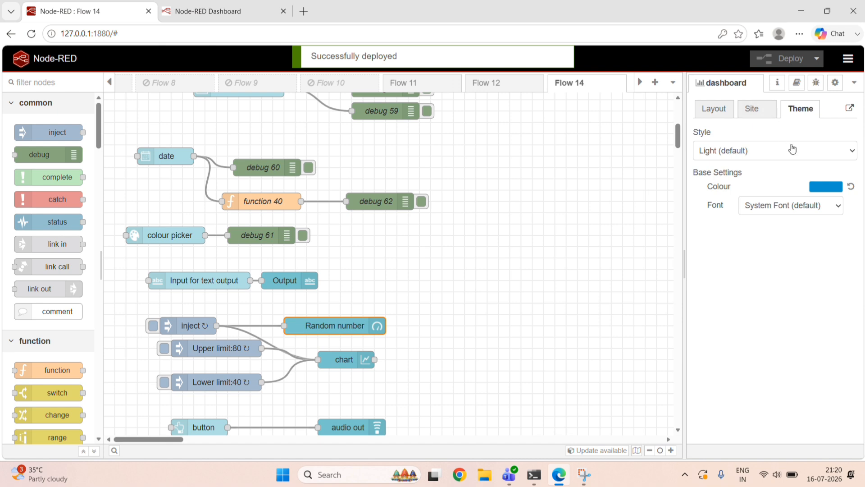
Set the dashboard theme style to Dark, deploy it and check the live dashboard.
left_click(775, 157)
left_click(775, 184)
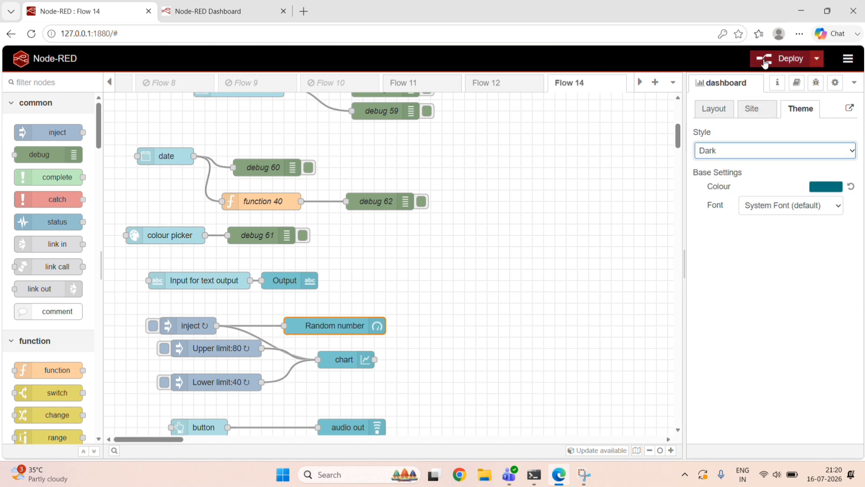
left_click(765, 60)
left_click(519, 161)
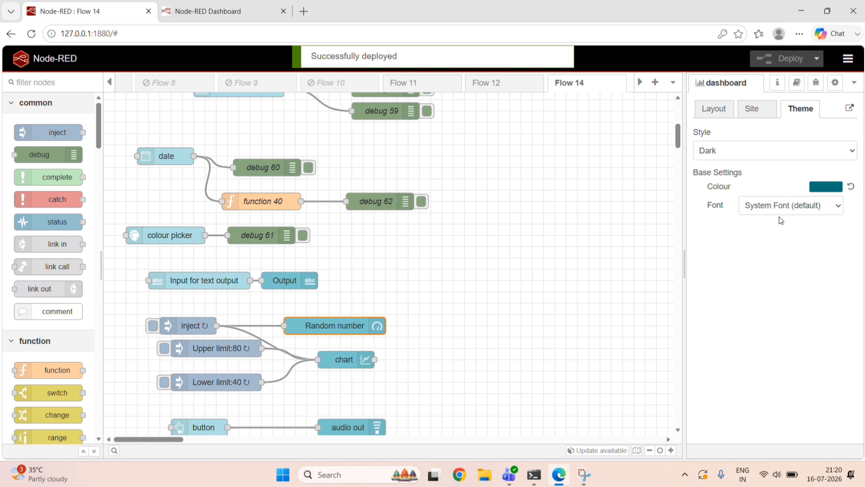
left_click(206, 11)
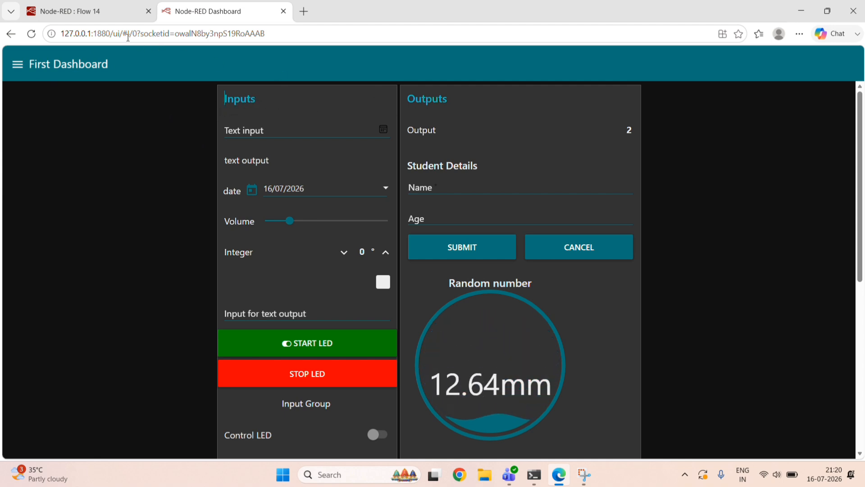
Examine the widgets contained in the Inputs group of First Dashboard in the flow editor's dashboard layout.
left_click(134, 21)
left_click(715, 109)
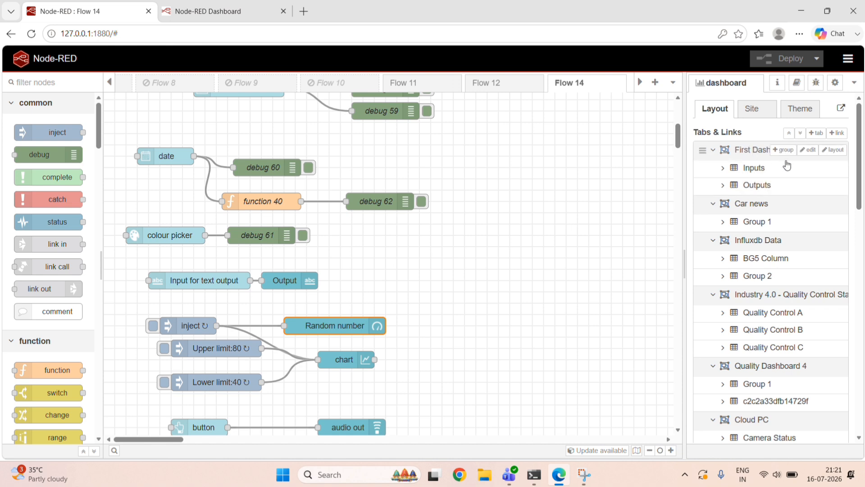
left_click(724, 169)
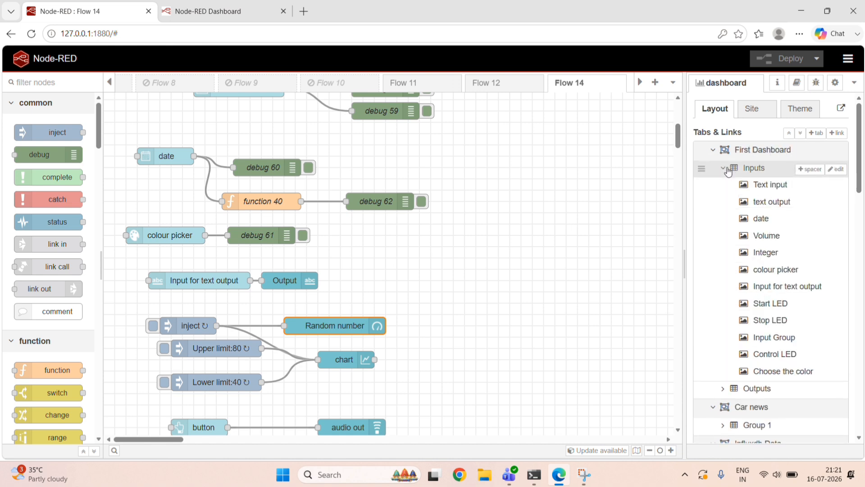
left_click(723, 169)
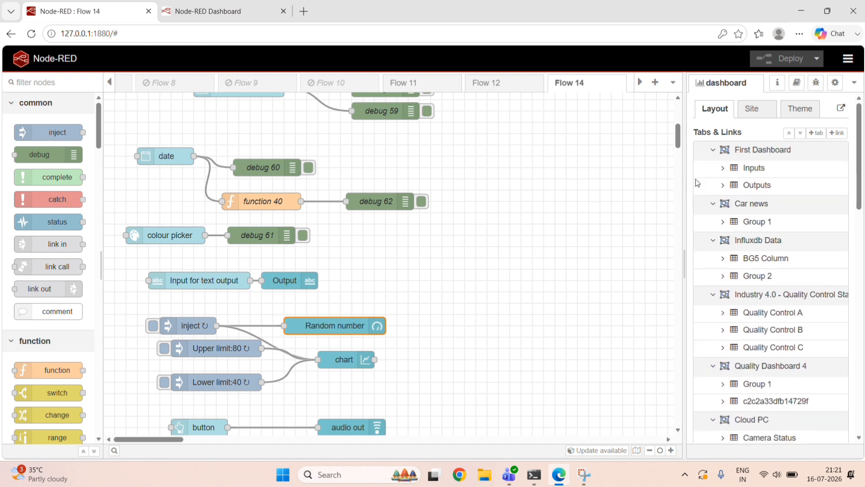
Add two new groups to First Dashboard and rename the first of them Visualization.
left_click(783, 151)
left_click(783, 151)
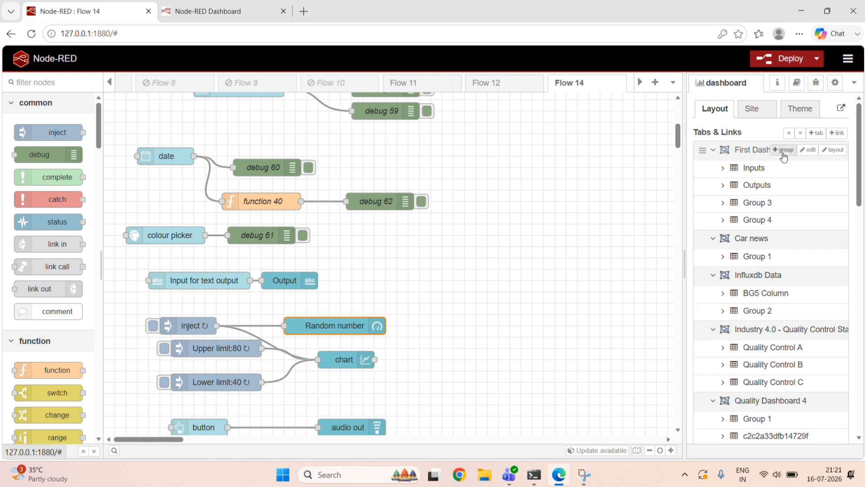
left_click(836, 204)
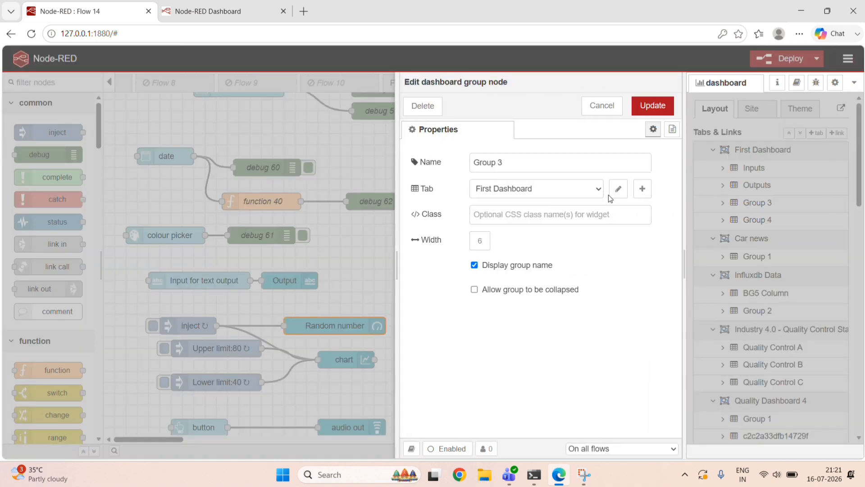
left_click(514, 167)
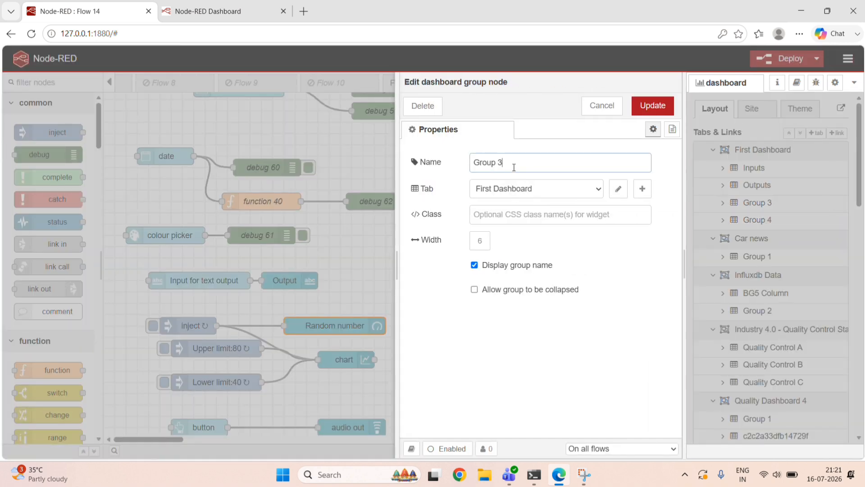
type("Visualization")
left_click(651, 106)
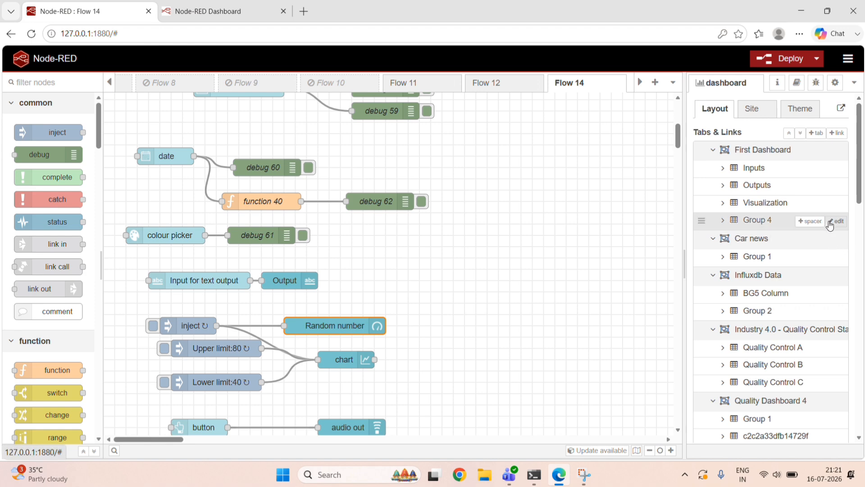
Rename Group 4 of First Dashboard as Others and deploy the changes.
left_click(811, 219)
left_click(537, 159)
type("O")
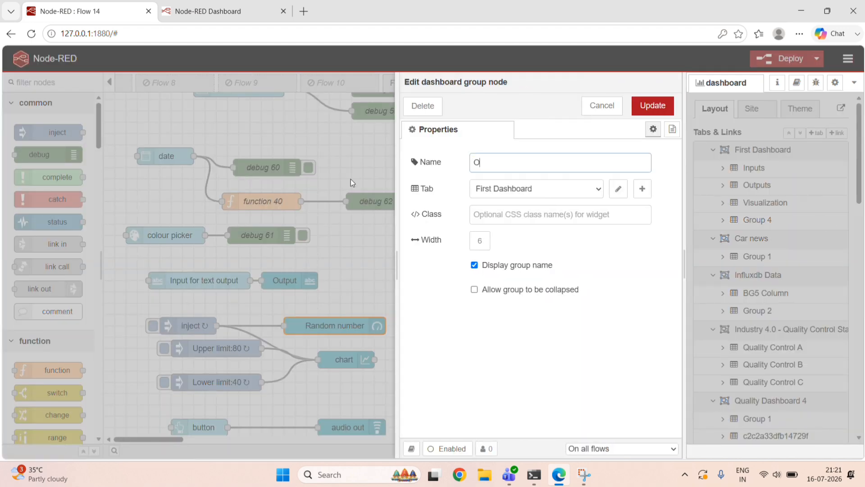
type("thers")
left_click(649, 106)
left_click(806, 66)
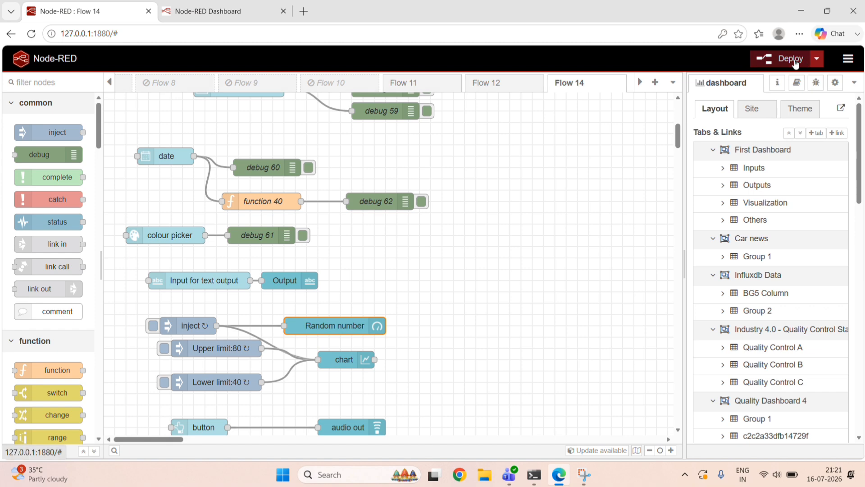
left_click(530, 162)
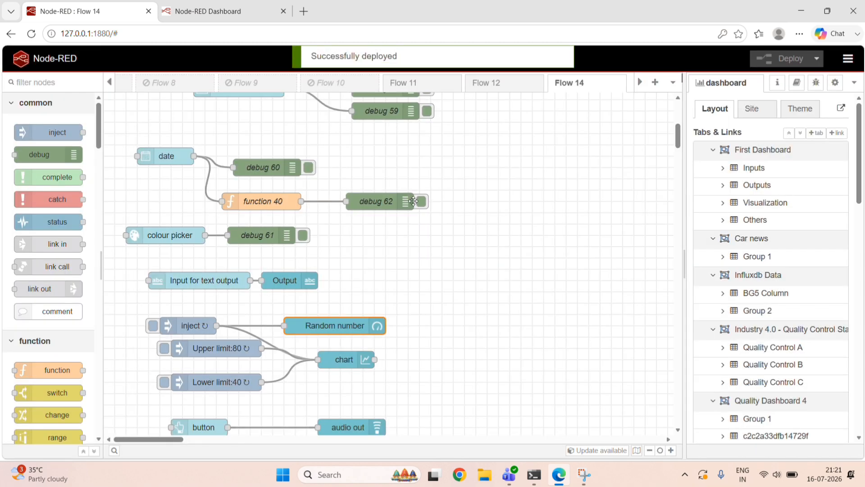
Assign the Random number gauge to the [First Dashboard] Visualization group.
scroll(411, 199, "down", 4)
scroll(412, 200, "up", 4)
scroll(410, 201, "down", 3)
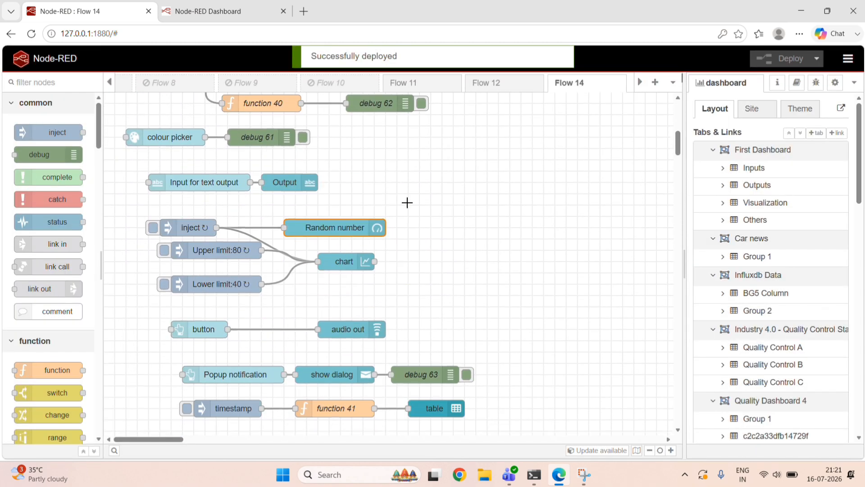
double_click(337, 229)
left_click(538, 164)
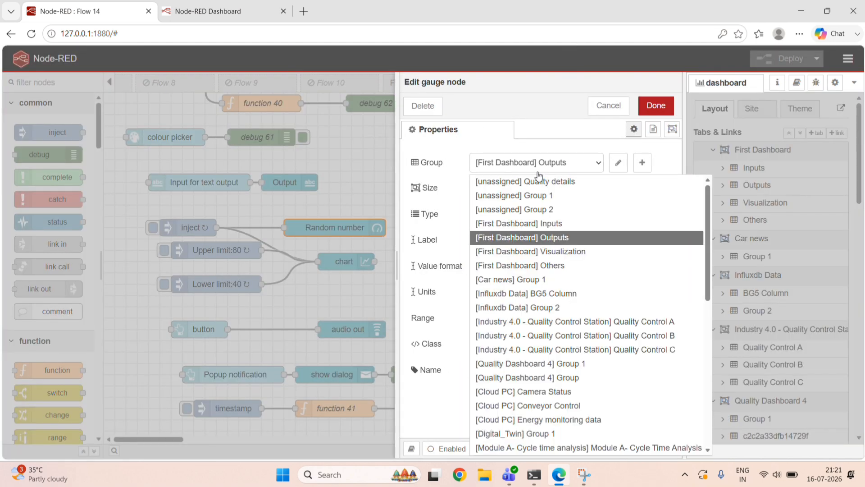
left_click(553, 252)
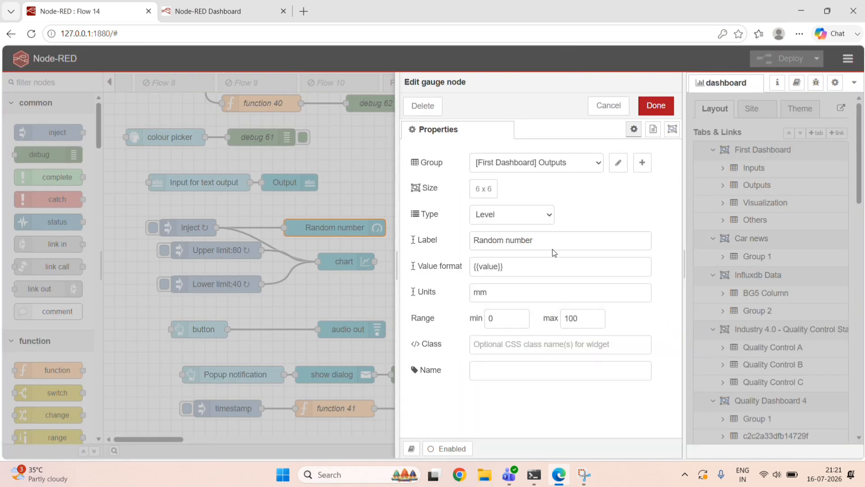
left_click(648, 107)
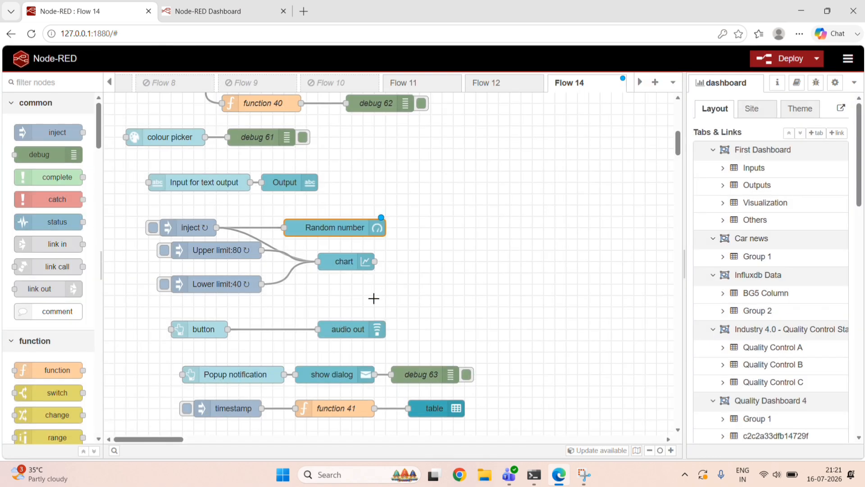
Assign the Student Details form to the [First Dashboard] Others group and deploy the changes.
scroll(379, 316, "down", 3)
scroll(329, 203, "up", 12)
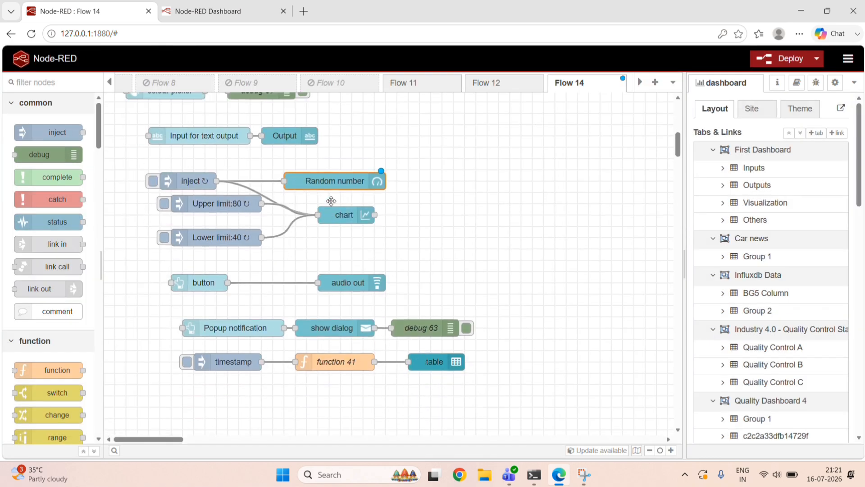
left_click(233, 207)
double_click(234, 207)
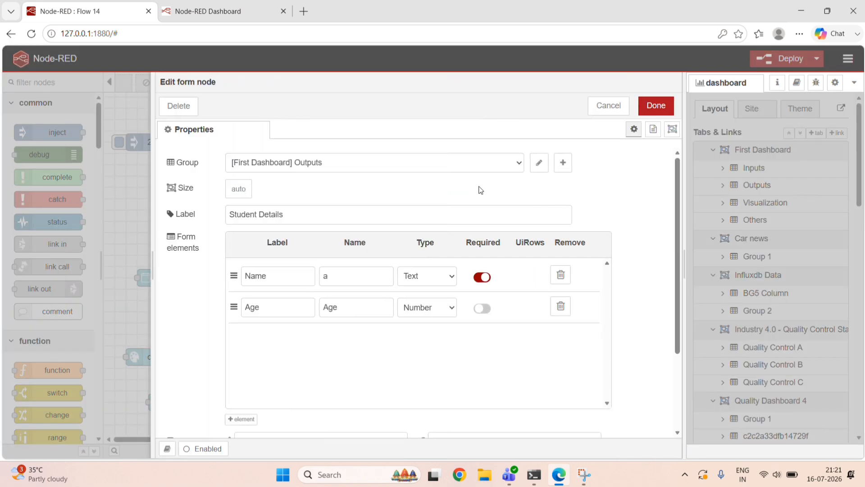
left_click(438, 168)
left_click(366, 265)
left_click(658, 106)
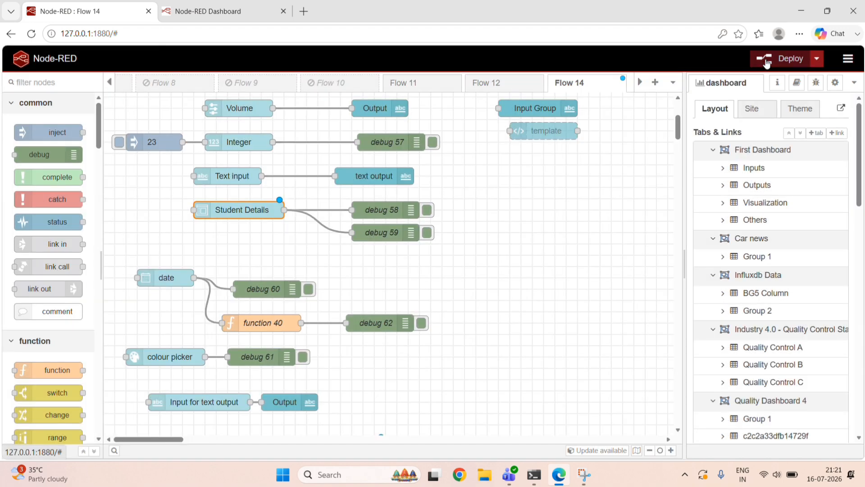
left_click(784, 58)
left_click(524, 162)
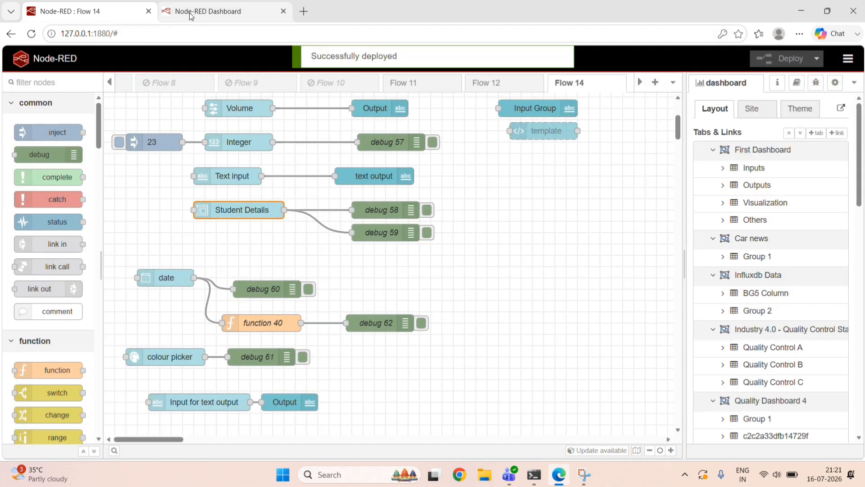
Review how the widgets are distributed across the groups on the live First Dashboard page.
left_click(195, 13)
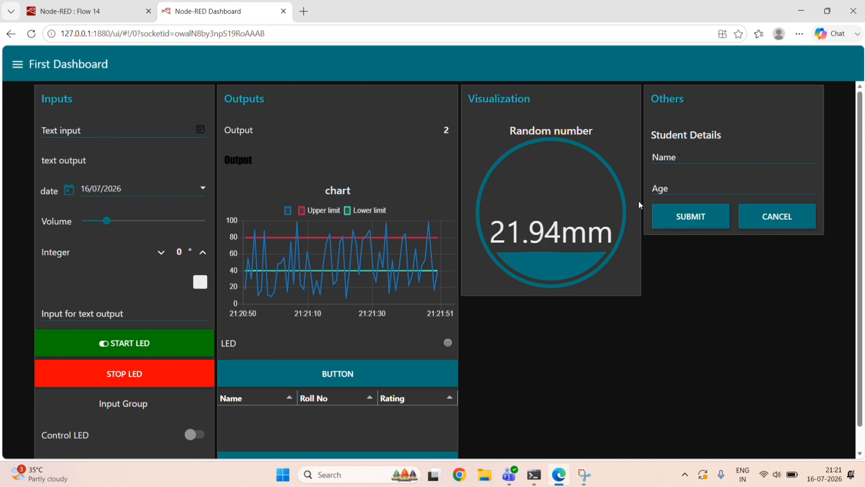
scroll(756, 282, "down", 2)
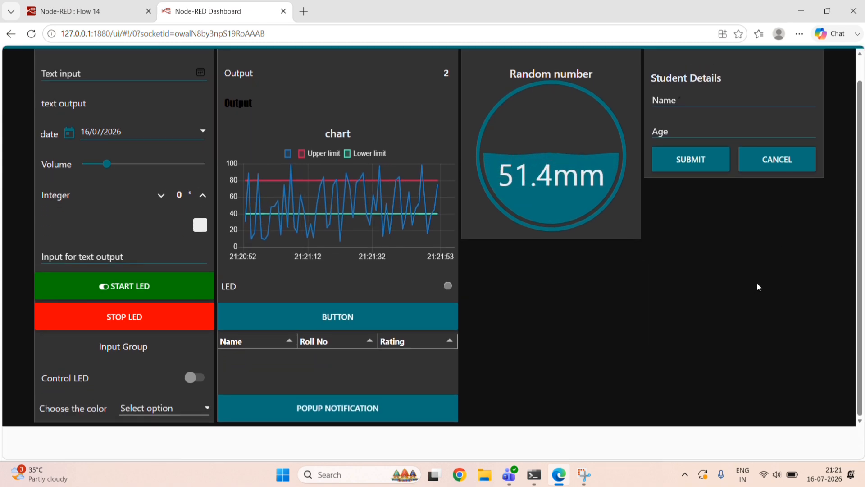
scroll(756, 282, "up", 2)
left_click(117, 13)
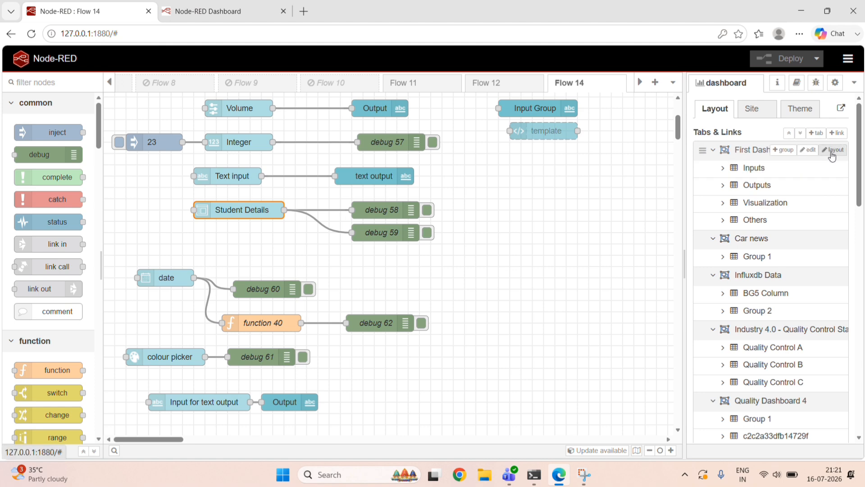
In First Dashboard's layout editor, move the table widget from Outputs to the start of Visualization and enlarge it to three rows high.
left_click(832, 150)
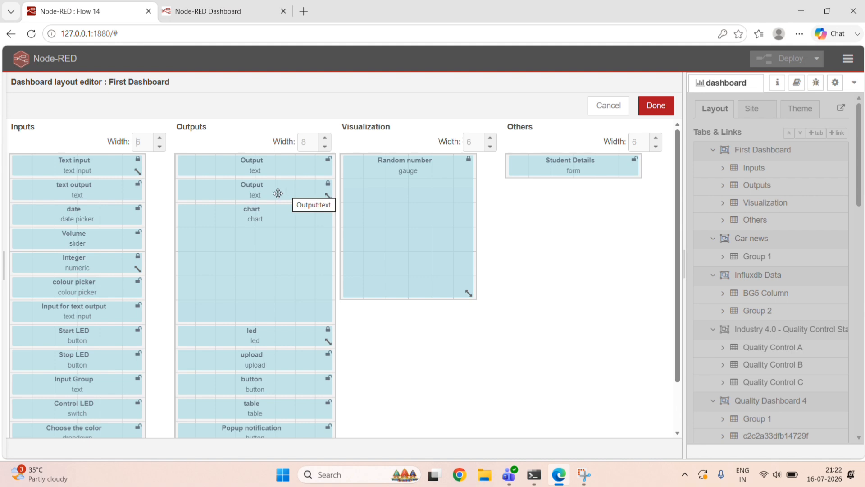
scroll(215, 211, "down", 2)
scroll(215, 211, "up", 2)
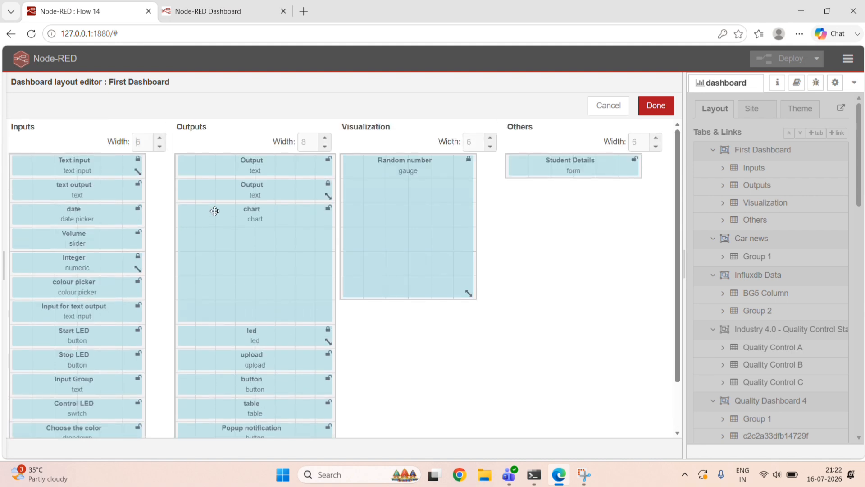
scroll(279, 307, "down", 2)
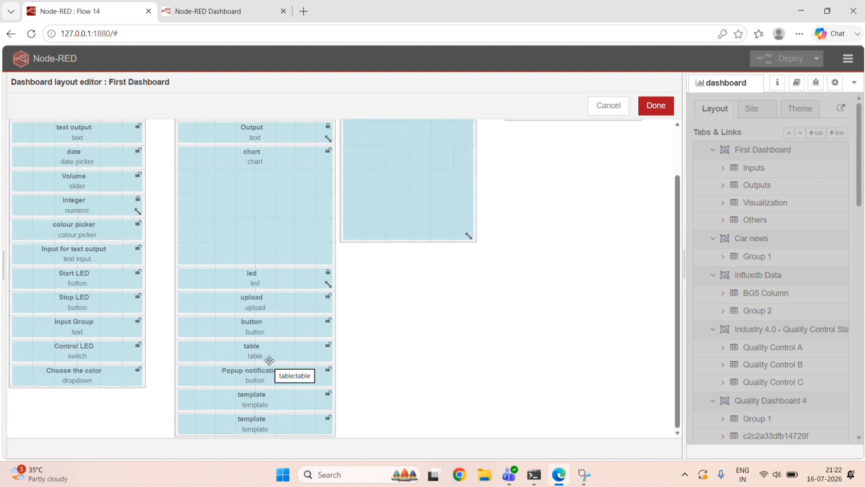
left_click_drag(261, 351, 415, 162)
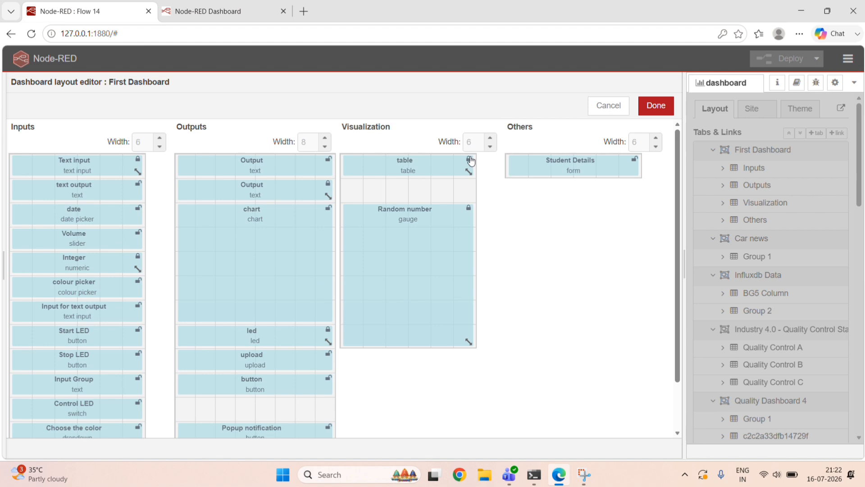
left_click_drag(467, 170, 467, 208)
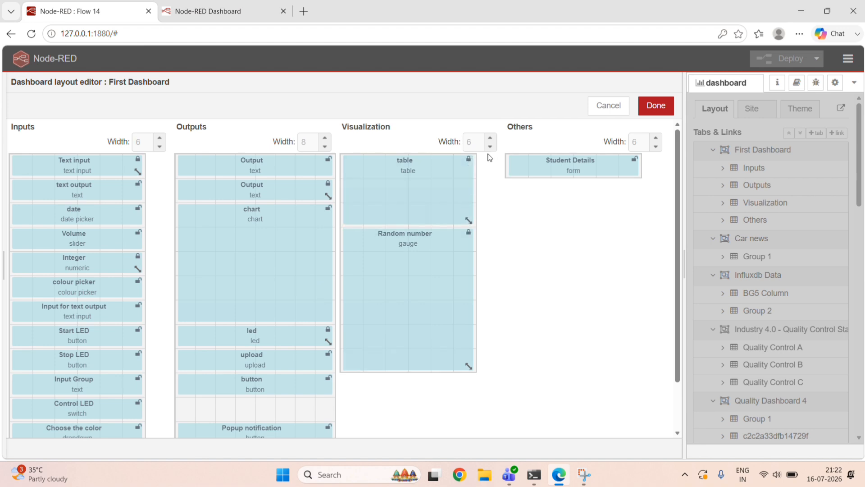
Set the Visualization group's width to 7 and widen the table and Random number gauge to fill it.
left_click(490, 139)
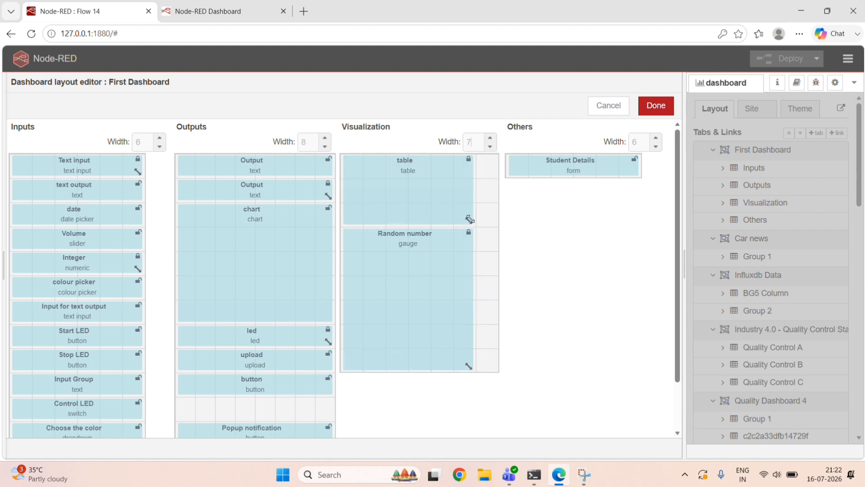
left_click_drag(470, 219, 491, 219)
left_click_drag(470, 364, 491, 365)
Move Popup notification and both template widgets up in Outputs to close the gap left by the table.
scroll(265, 409, "down", 2)
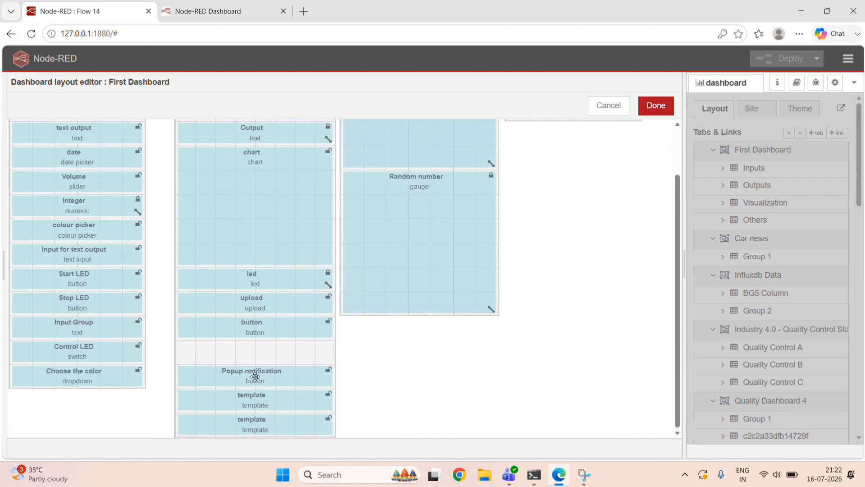
left_click_drag(254, 377, 256, 353)
left_click_drag(256, 391, 261, 380)
left_click_drag(272, 416, 270, 394)
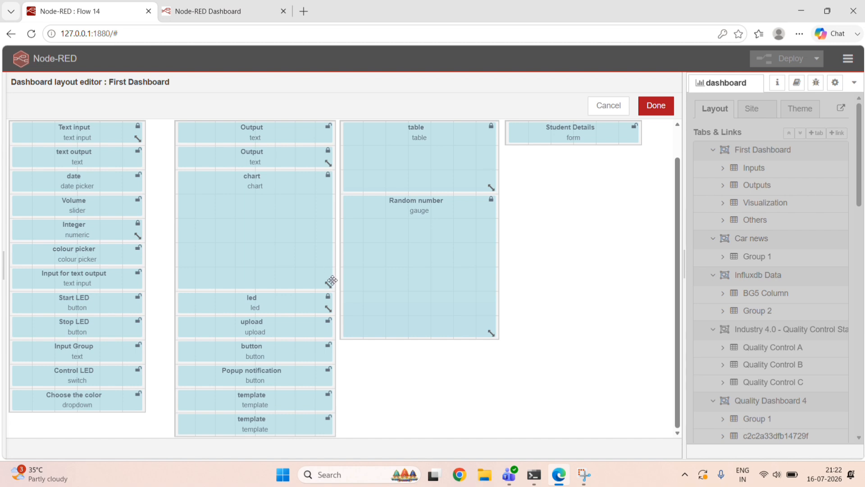
Shorten the Outputs chart to four rows and move all the widgets beneath it up by one row.
left_click_drag(327, 284, 327, 261)
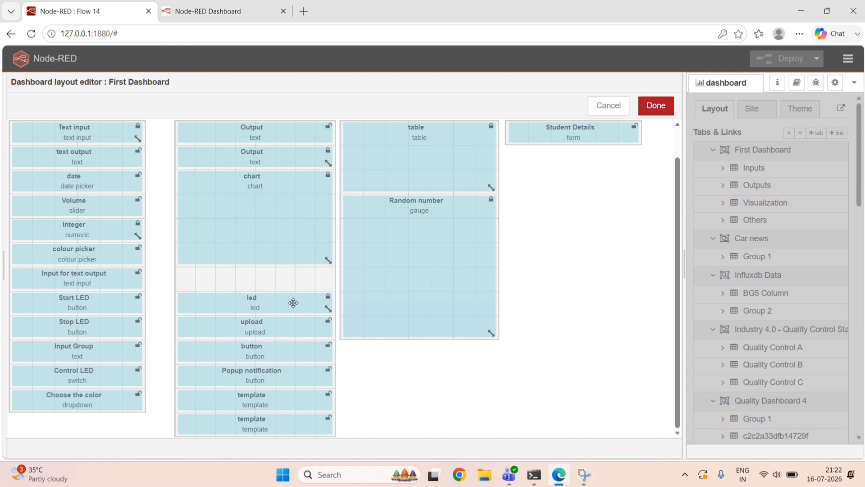
left_click_drag(294, 302, 296, 280)
left_click_drag(299, 324, 296, 301)
left_click_drag(294, 352, 289, 331)
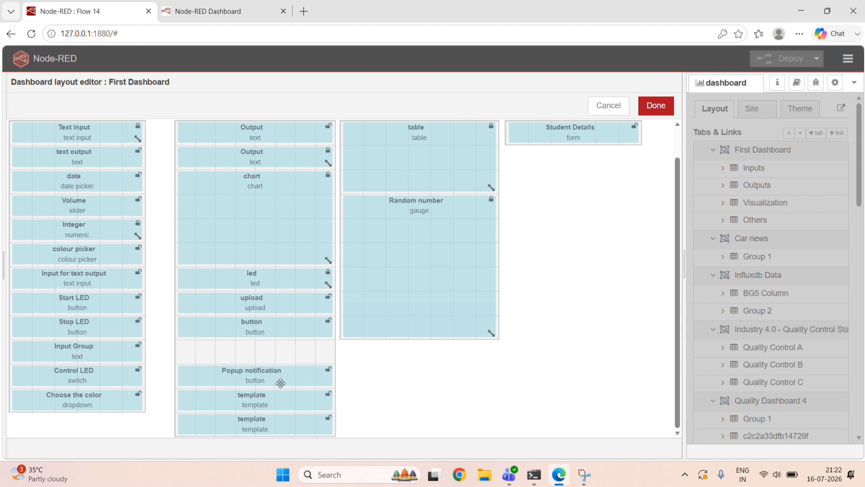
left_click_drag(280, 383, 280, 348)
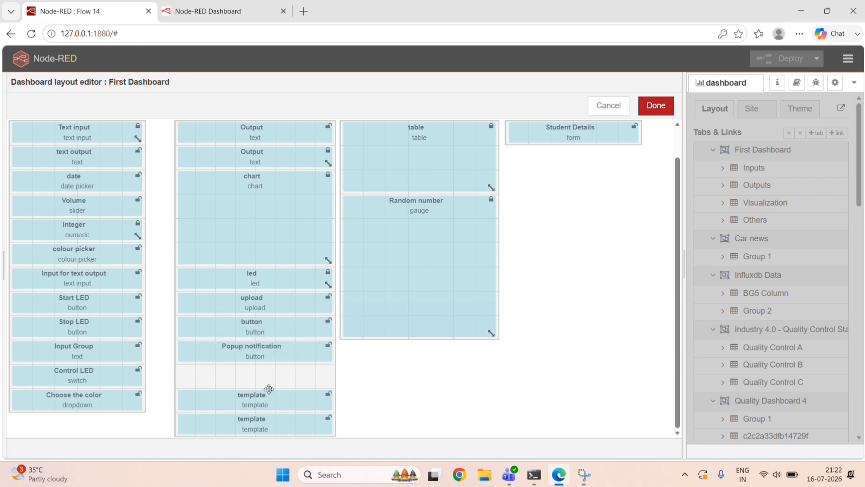
left_click_drag(275, 396, 277, 372)
left_click_drag(282, 410, 262, 399)
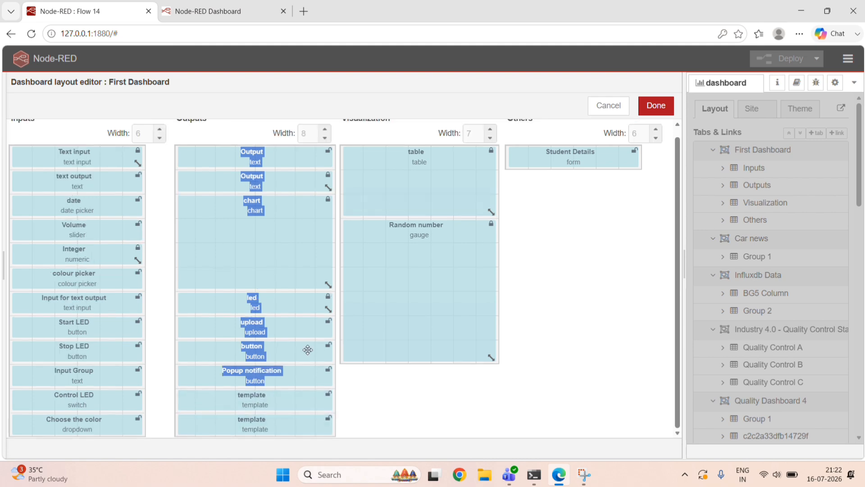
Save the First Dashboard layout and deploy the changes despite the improperly configured nodes.
left_click(655, 105)
left_click(781, 59)
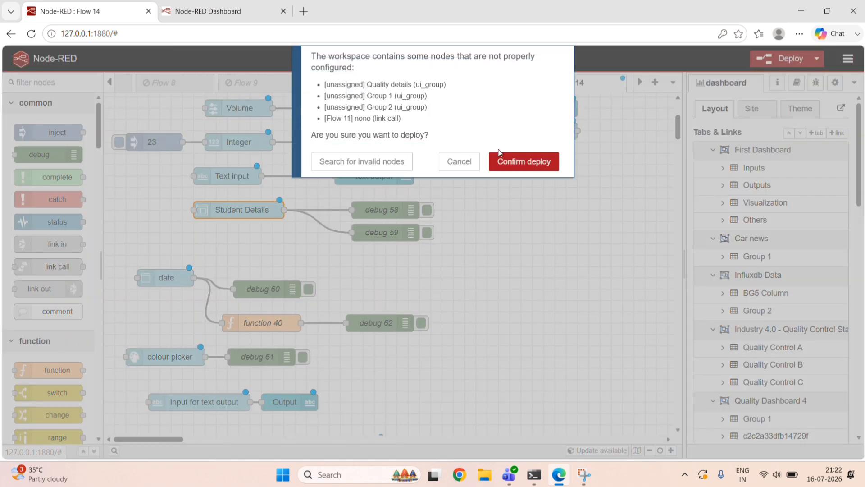
left_click(516, 162)
Review the rearranged groups and the Inputs heading on the live First Dashboard page.
left_click(208, 11)
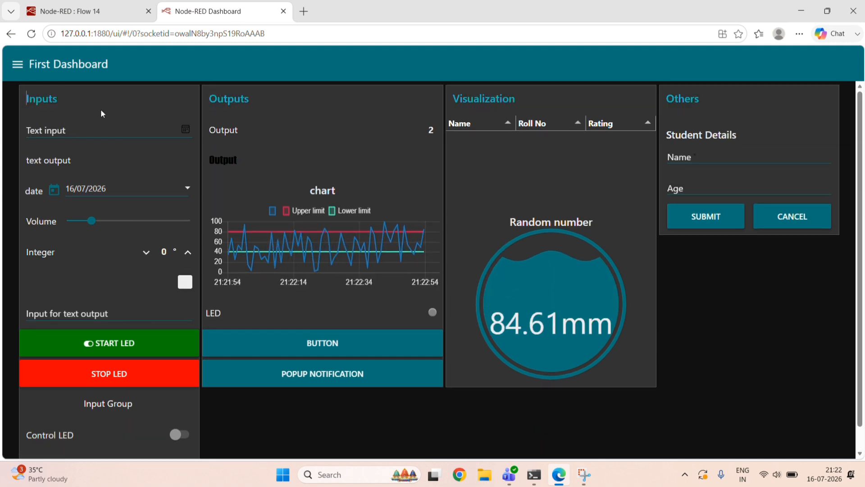
double_click(64, 101)
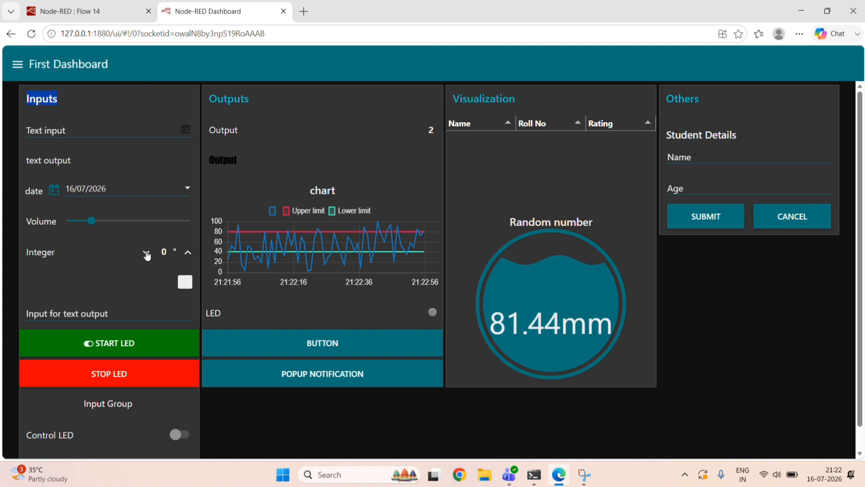
left_click(90, 13)
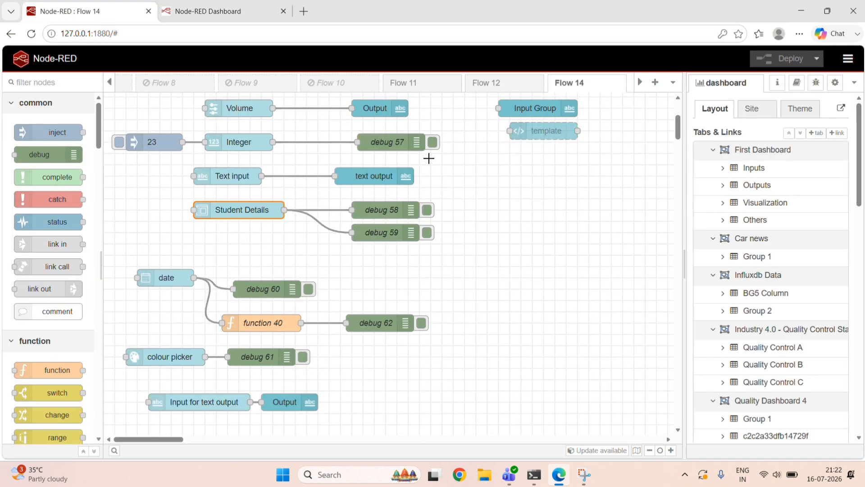
Turn off the group name display for First Dashboard's Inputs group and update the group.
scroll(572, 264, "up", 4)
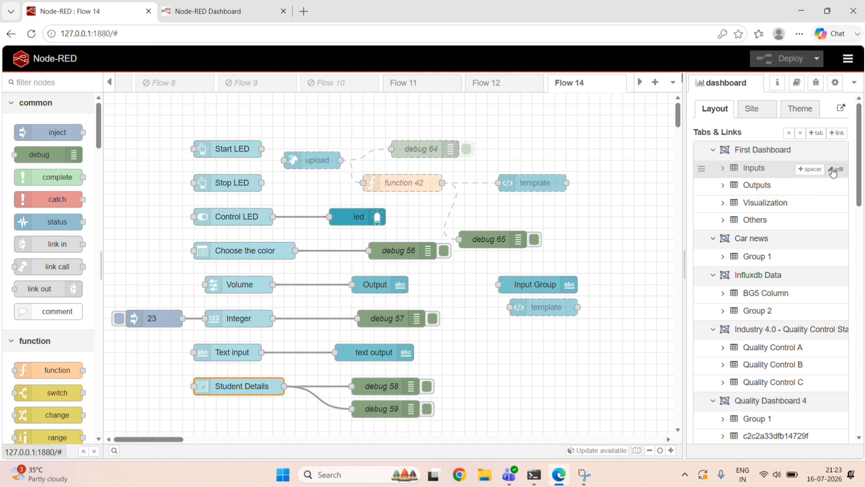
left_click(834, 169)
left_click_drag(521, 164, 337, 180)
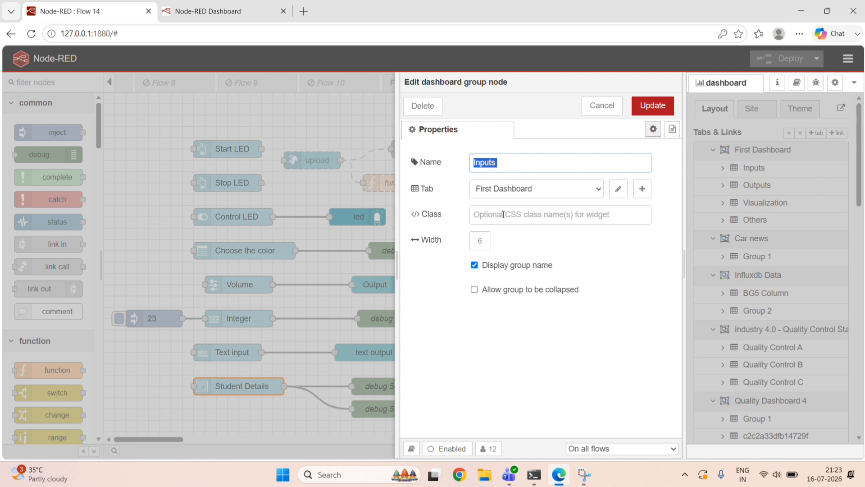
left_click(475, 267)
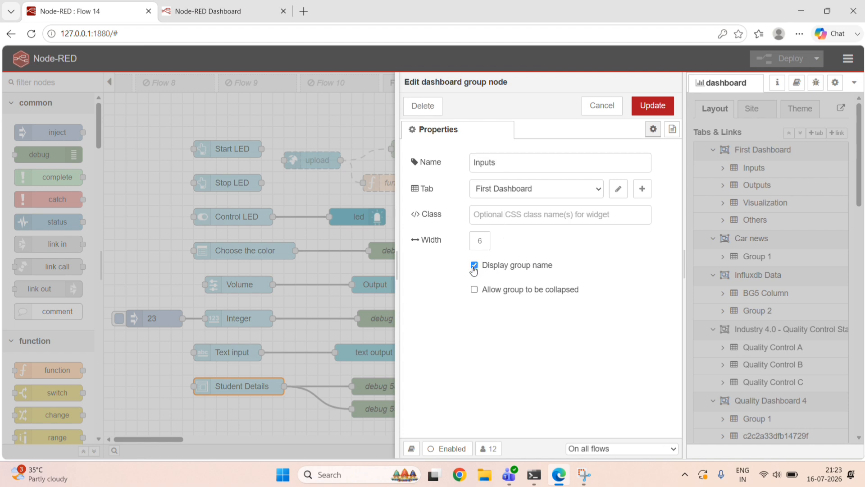
left_click(474, 267)
left_click(473, 267)
left_click(644, 112)
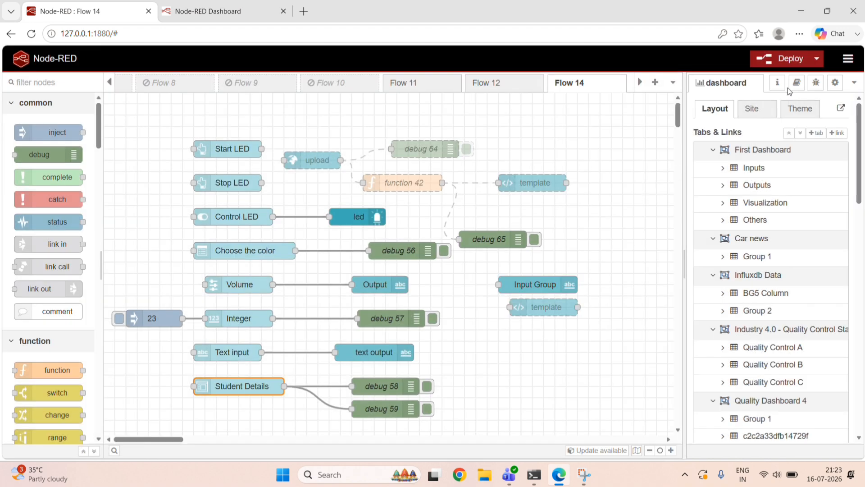
Change the dashboard theme style to Light (default) and deploy it to the live First Dashboard page.
left_click(794, 116)
left_click(784, 150)
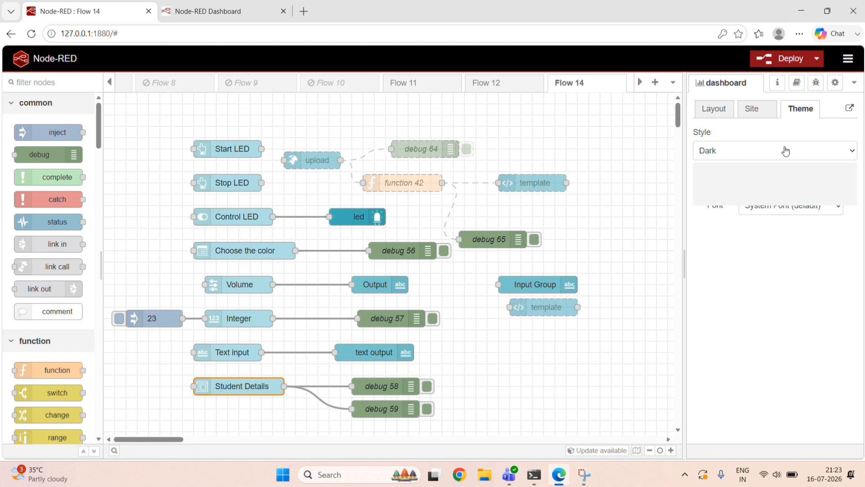
left_click(718, 170)
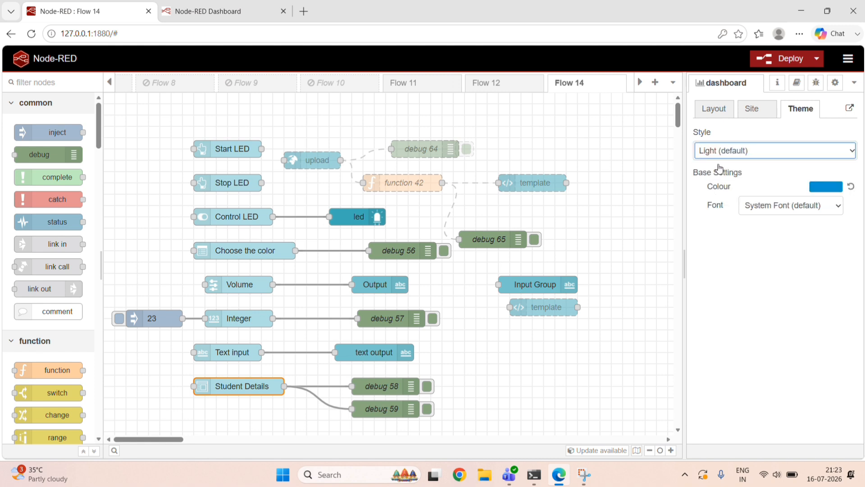
left_click(786, 58)
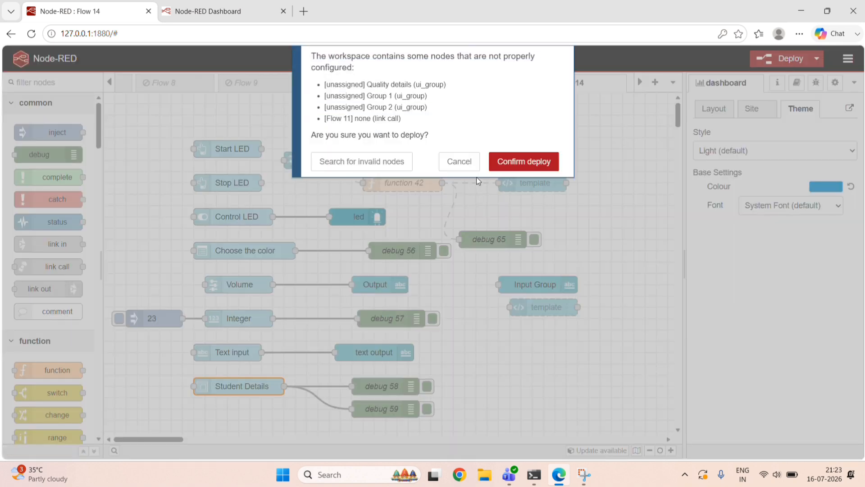
left_click(518, 162)
left_click(232, 6)
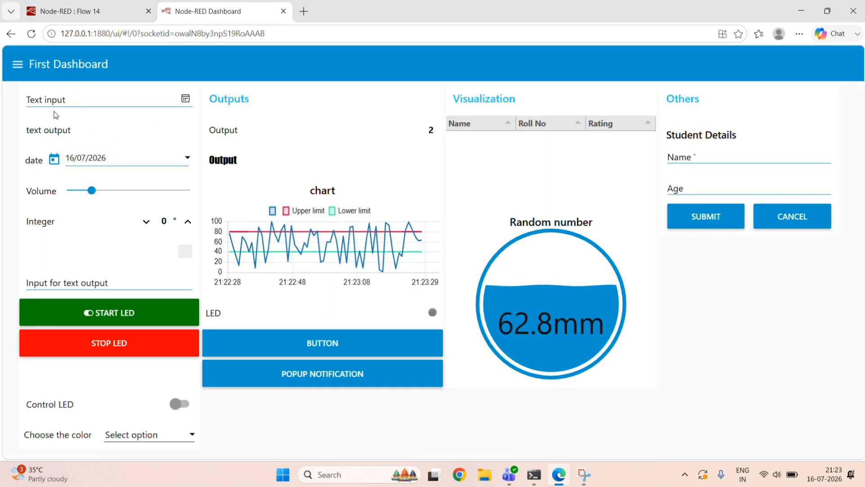
Review the Input Group text node's label and CSS class on Flow 14.
left_click(108, 17)
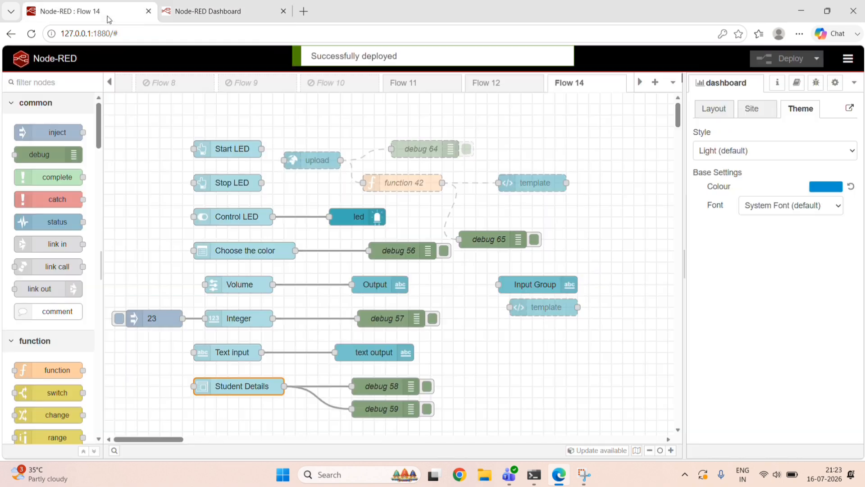
double_click(537, 285)
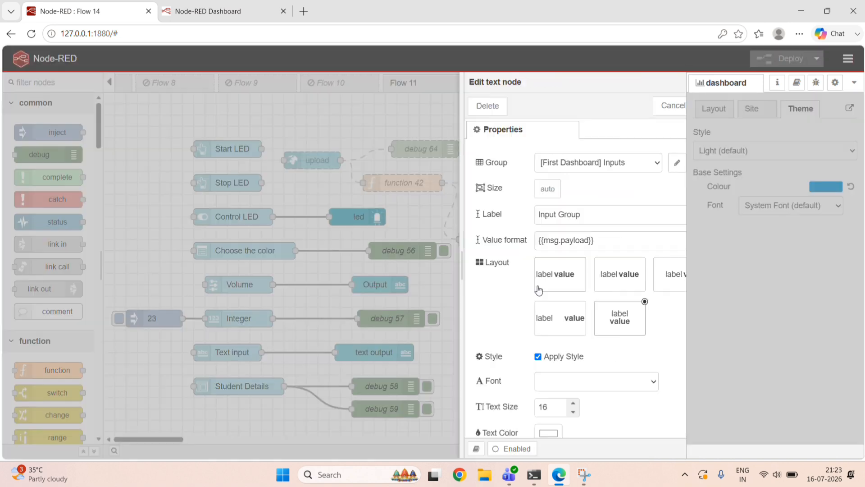
left_click(533, 220)
left_click_drag(533, 220, 390, 233)
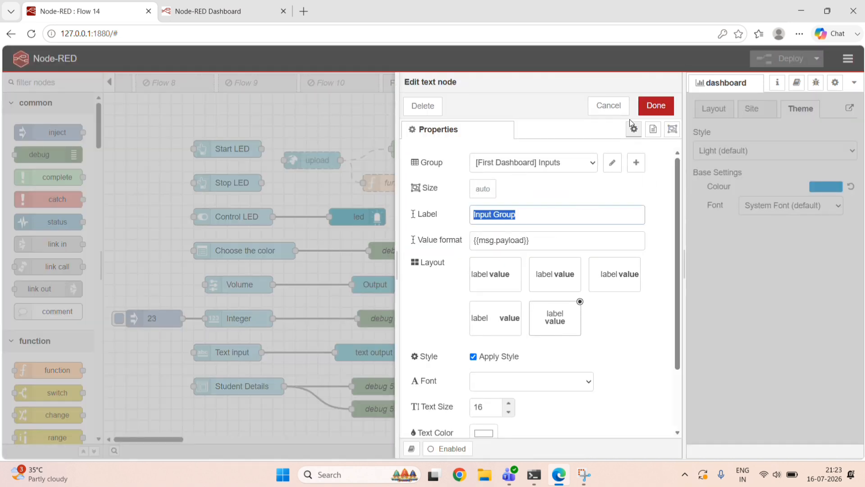
left_click(530, 218)
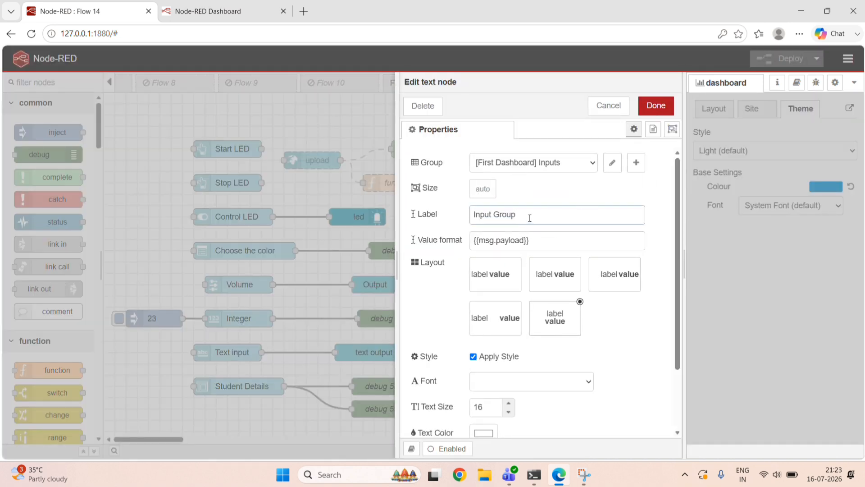
left_click_drag(529, 218, 432, 216)
scroll(534, 350, "down", 2)
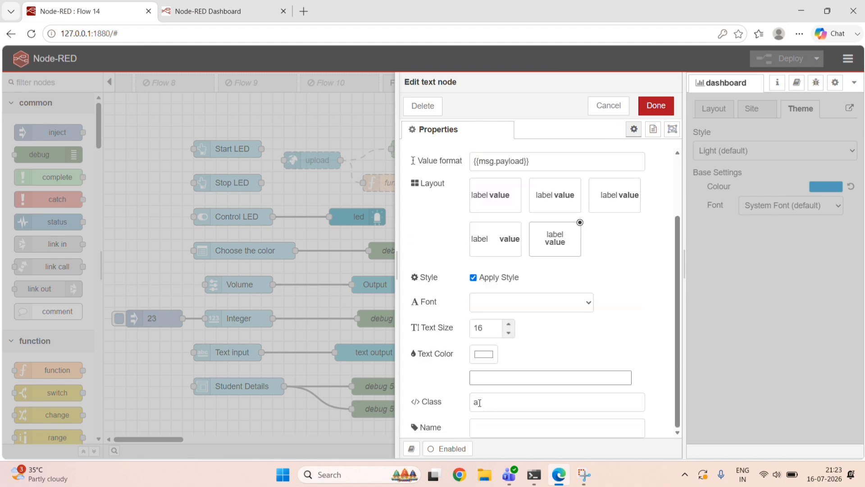
left_click_drag(480, 402, 445, 392)
left_click(655, 106)
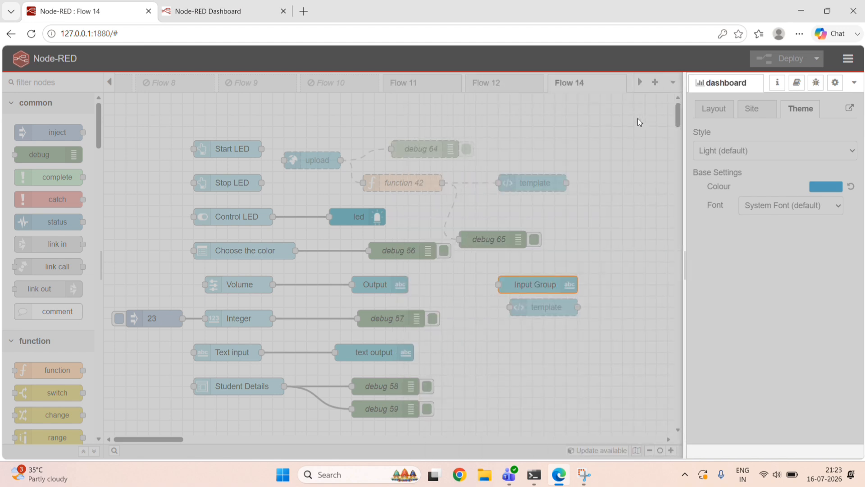
Examine the style code for class a in the disabled template node below Input Group.
left_click(542, 305)
double_click(541, 305)
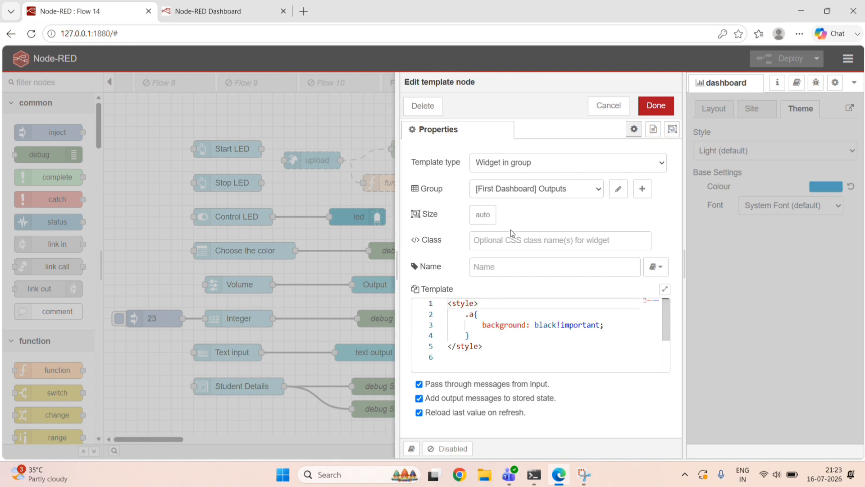
left_click(488, 345)
left_click_drag(488, 344, 445, 300)
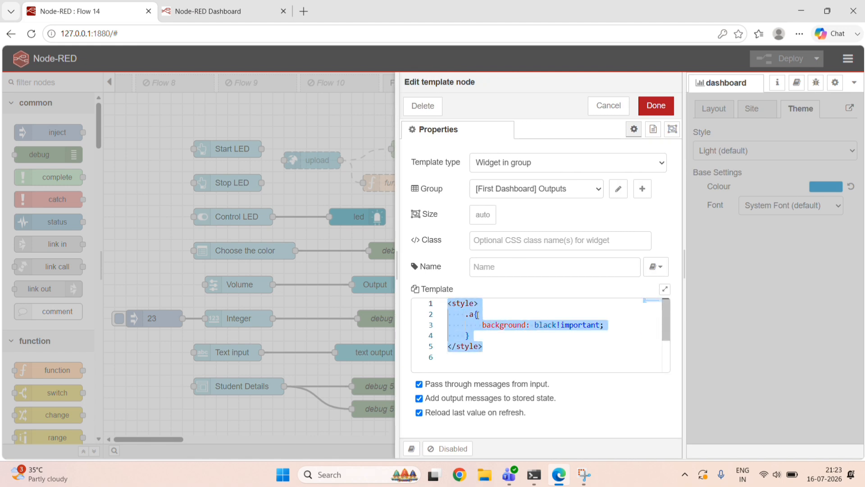
left_click(487, 336)
left_click_drag(490, 347, 446, 303)
left_click(485, 343)
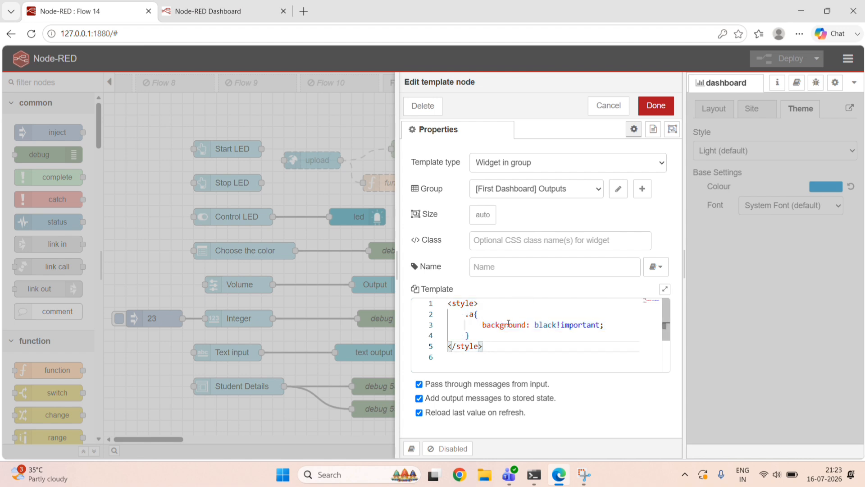
left_click_drag(482, 325, 605, 325)
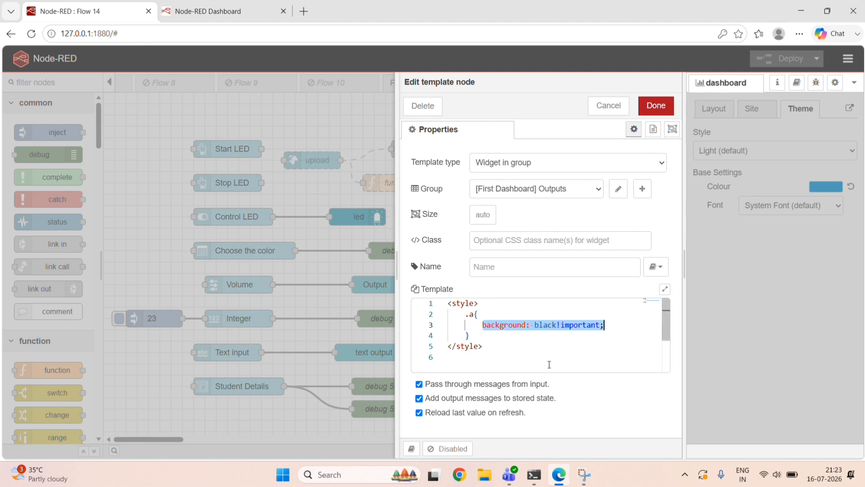
left_click(523, 361)
key("ctrl+a")
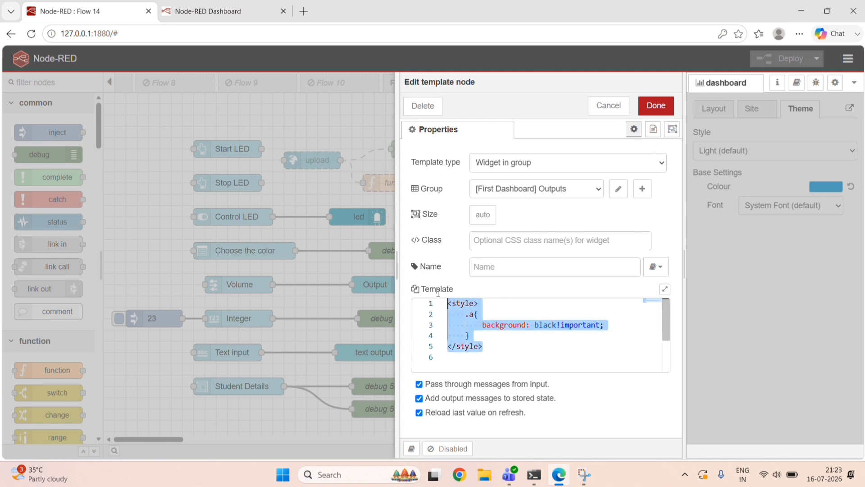
left_click(483, 324)
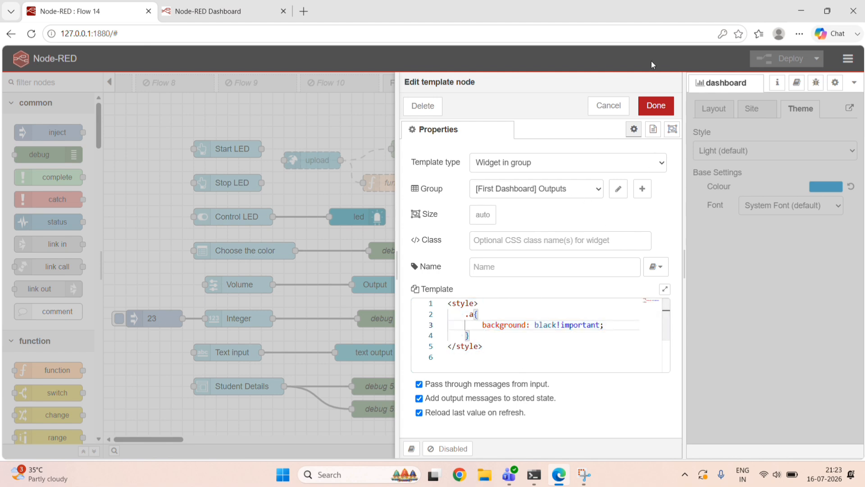
left_click(656, 106)
Examine the Input Group text node's layout, font and class settings.
double_click(527, 284)
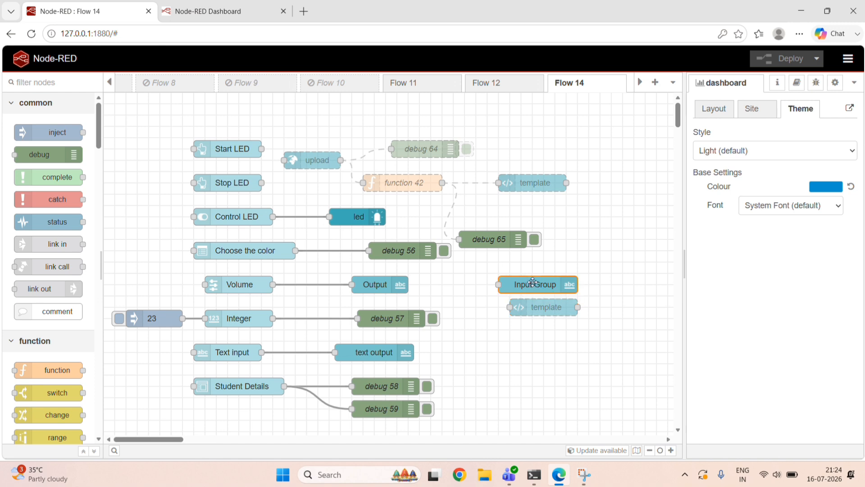
scroll(533, 382, "down", 2)
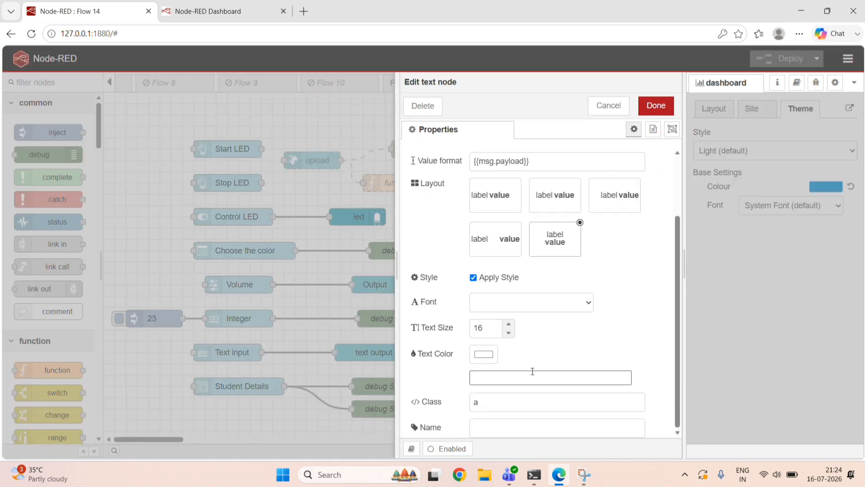
scroll(533, 224, "up", 2)
scroll(566, 379, "down", 2)
left_click(585, 307)
left_click(585, 307)
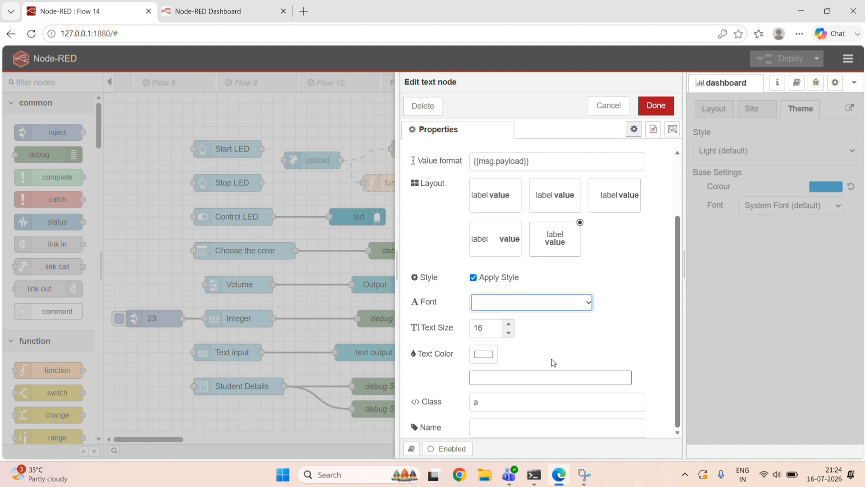
left_click(503, 402)
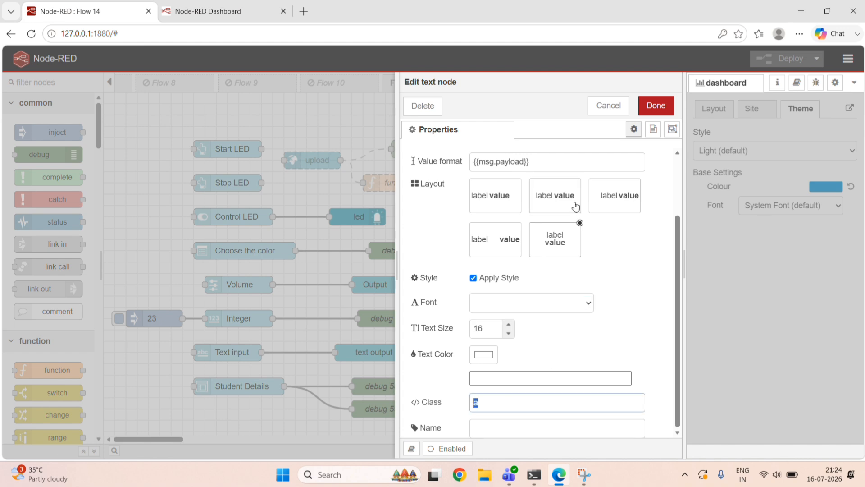
left_click(654, 106)
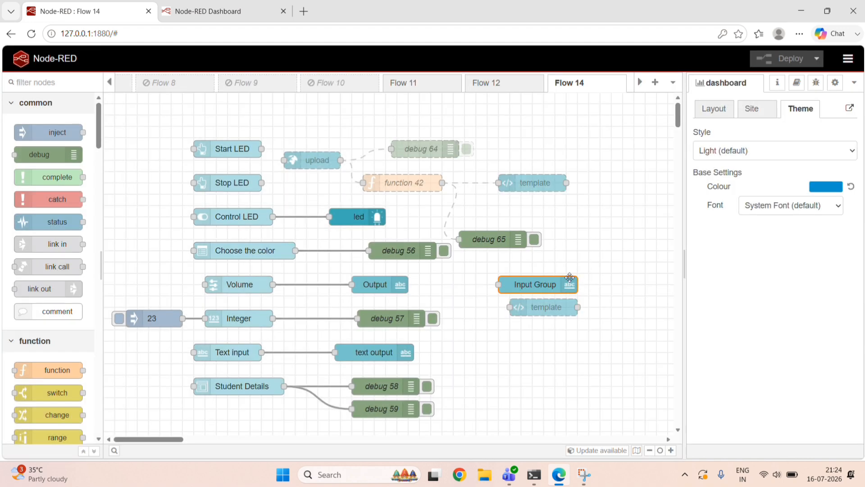
Enable the template node below Input Group and deploy it to the live First Dashboard page despite the improperly configured nodes.
double_click(546, 305)
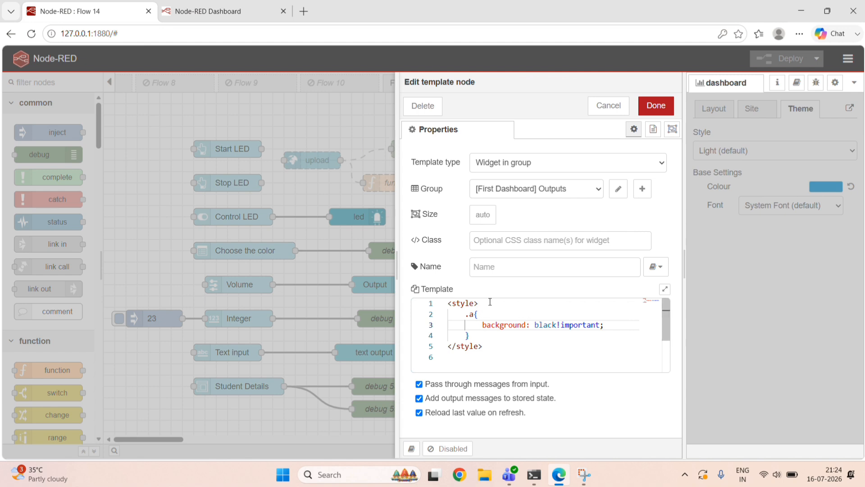
left_click(656, 105)
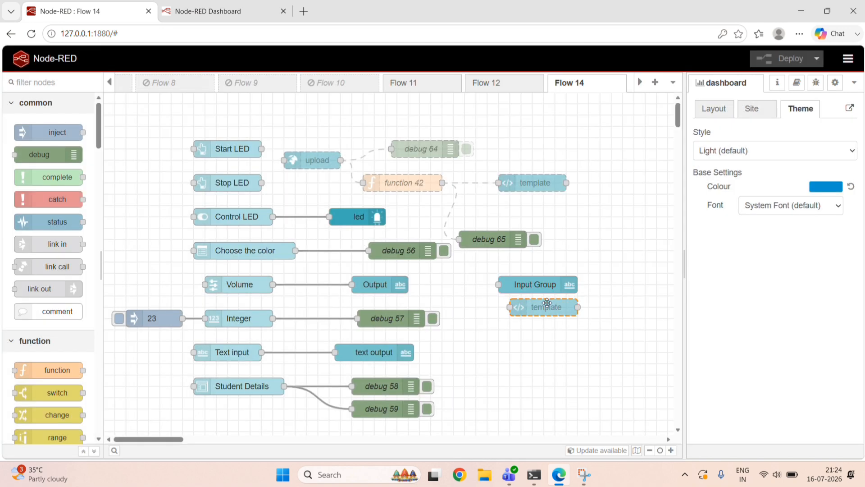
right_click(550, 304)
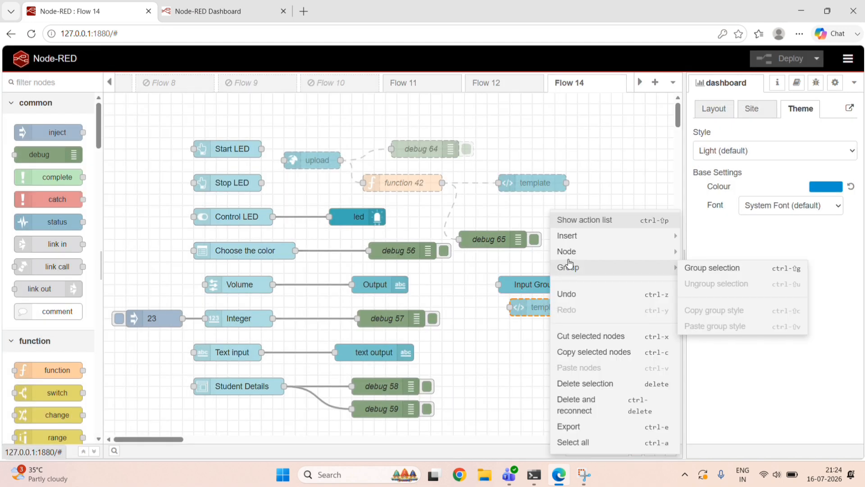
mouse_move(573, 258)
left_click(718, 279)
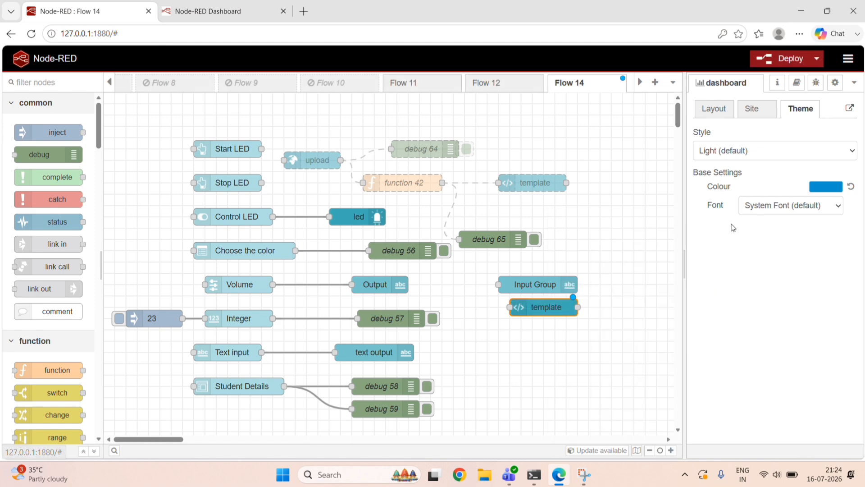
left_click(763, 60)
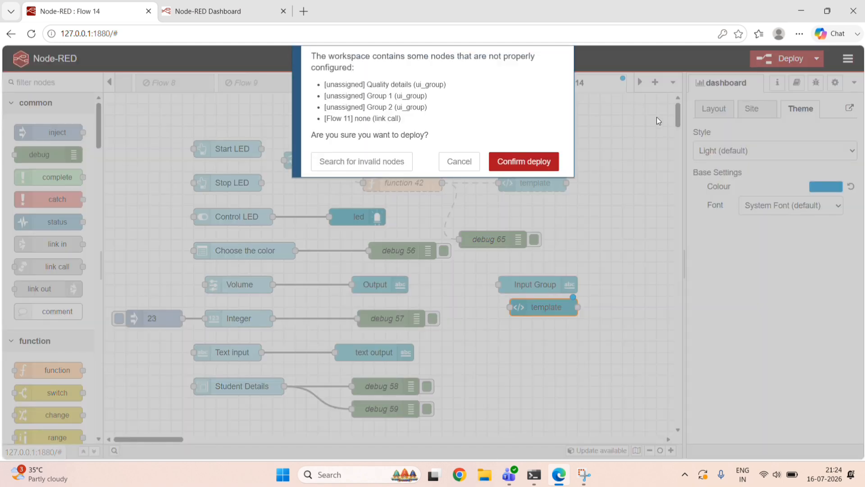
left_click(525, 162)
left_click(244, 5)
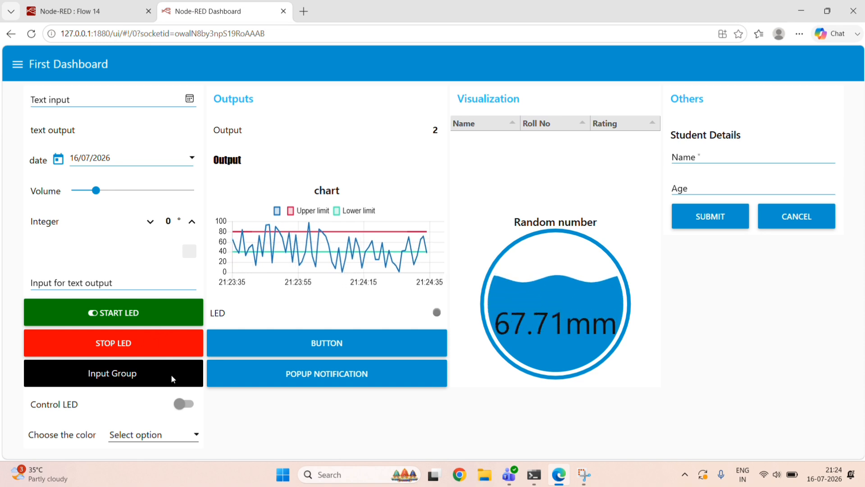
In the First Dashboard layout, move Input Group to the top of the Inputs group with Input for text output directly below it.
left_click(112, 10)
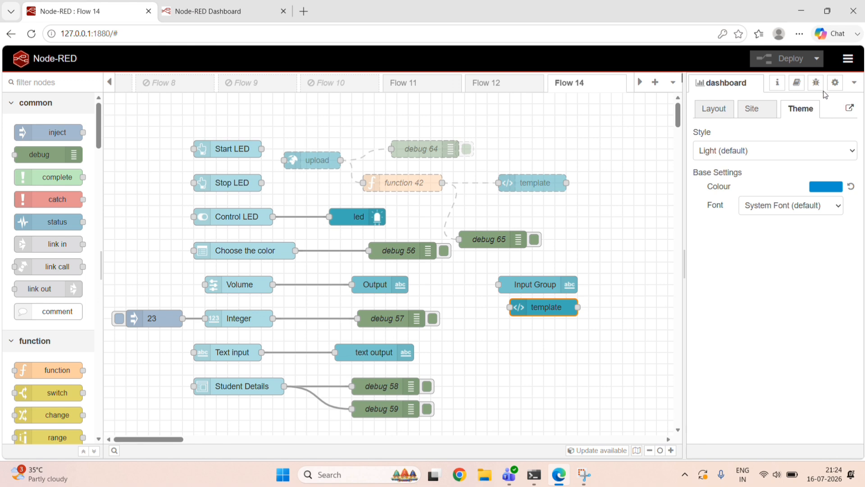
left_click(714, 109)
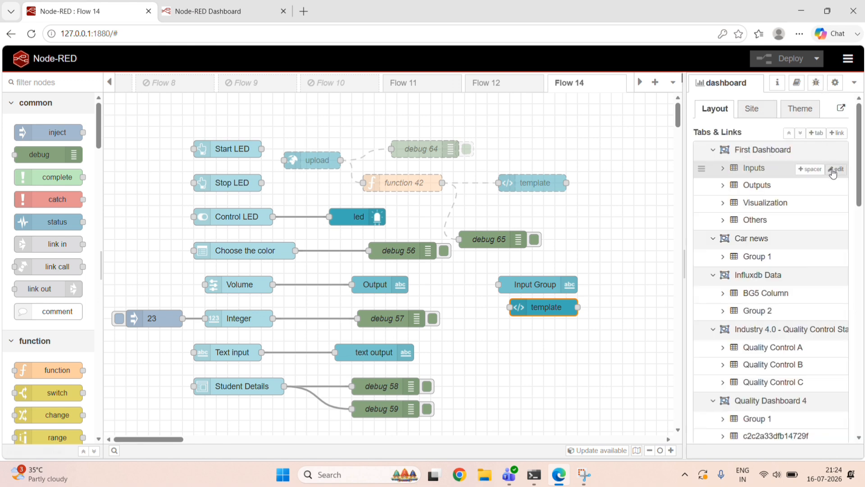
left_click(834, 169)
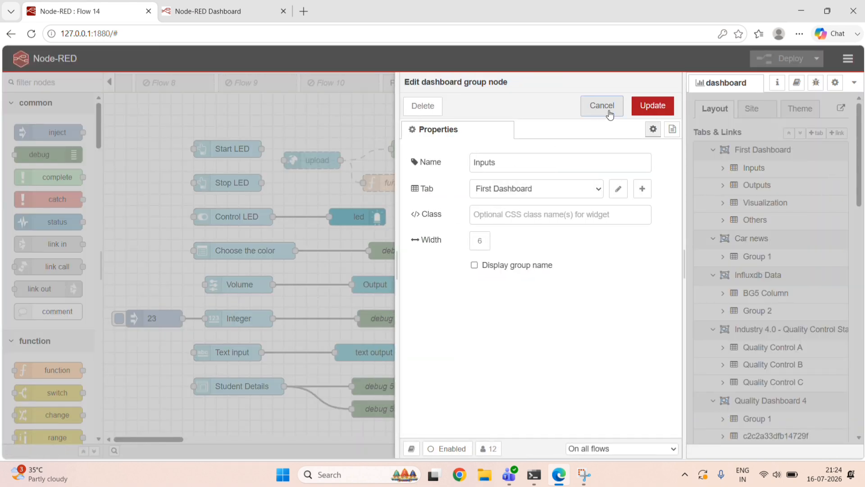
left_click(606, 108)
left_click(836, 151)
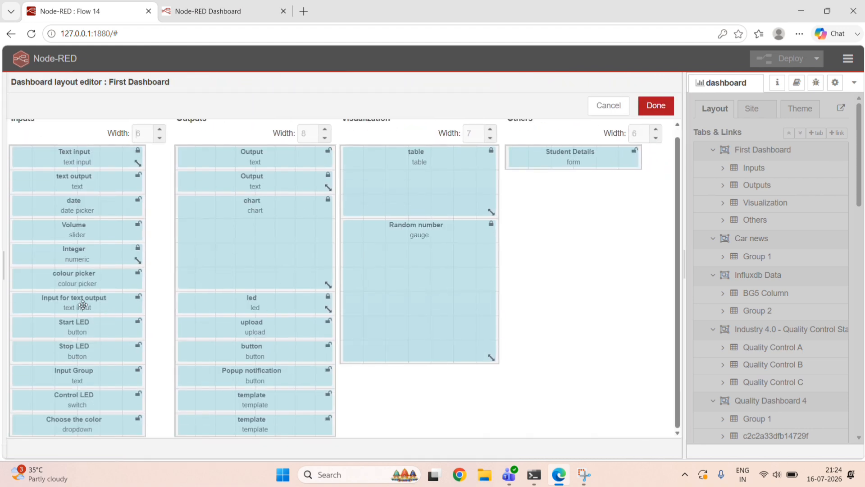
scroll(84, 295, "up", 1)
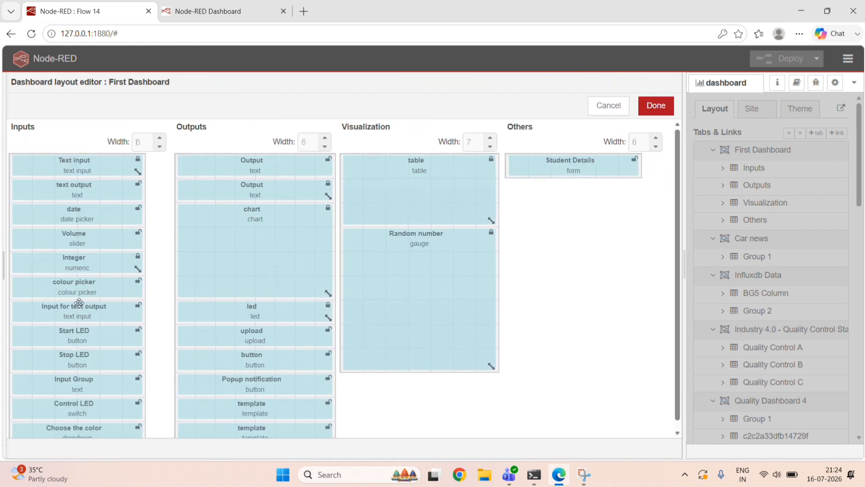
left_click_drag(85, 310, 74, 164)
scroll(77, 328, "down", 1)
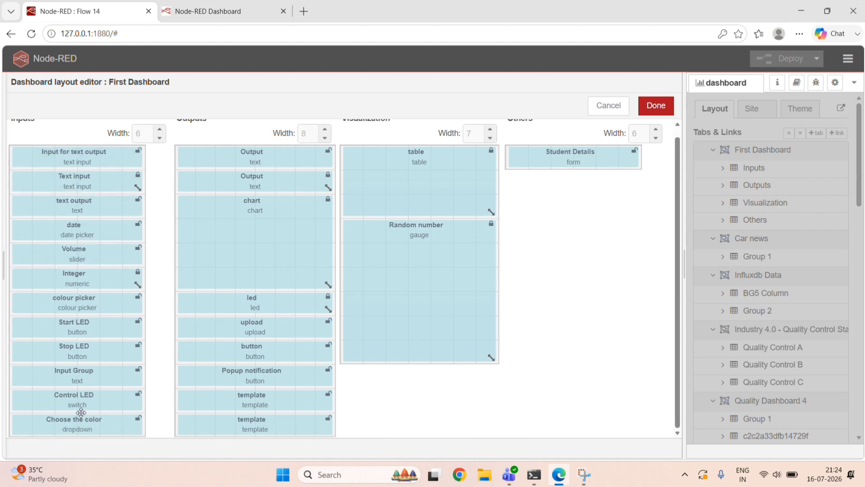
left_click_drag(84, 376, 150, 158)
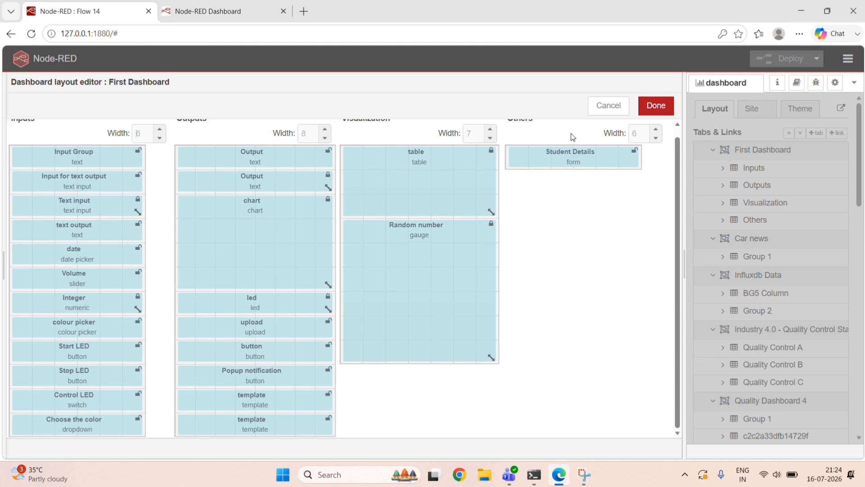
Save and deploy the reordered Inputs widgets, and check the Input Group heading on the live First Dashboard page.
left_click(656, 106)
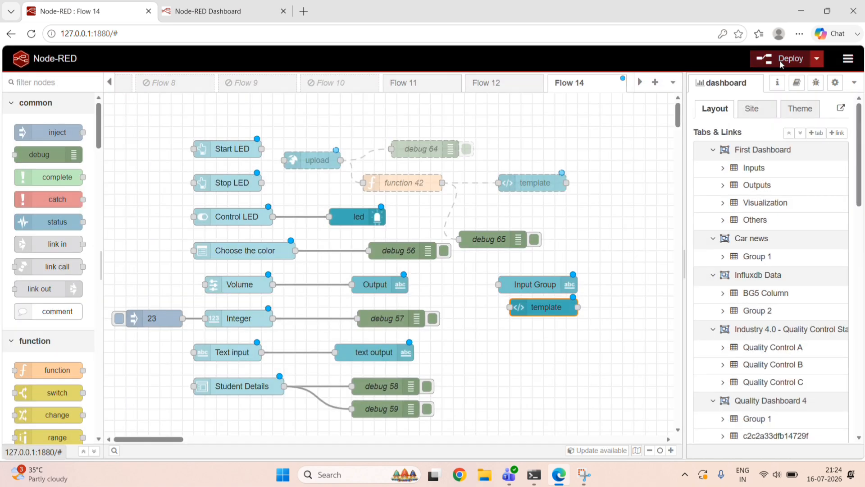
left_click(781, 65)
left_click(524, 161)
left_click(243, 6)
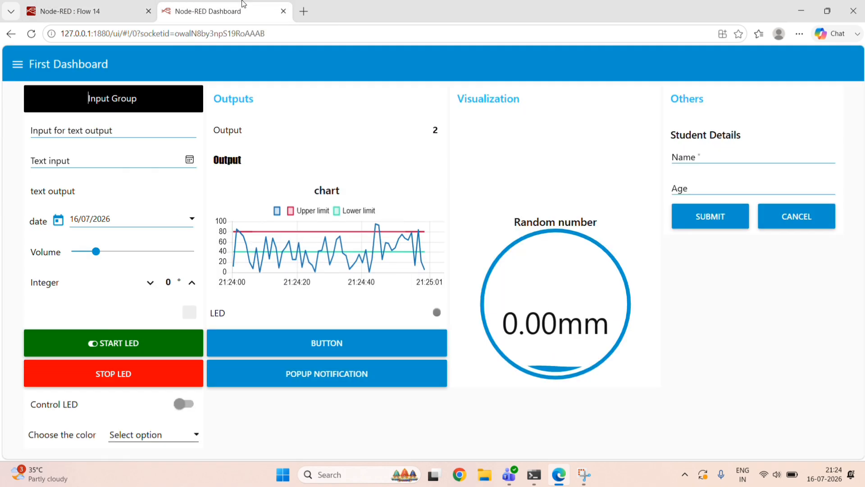
left_click(287, 110)
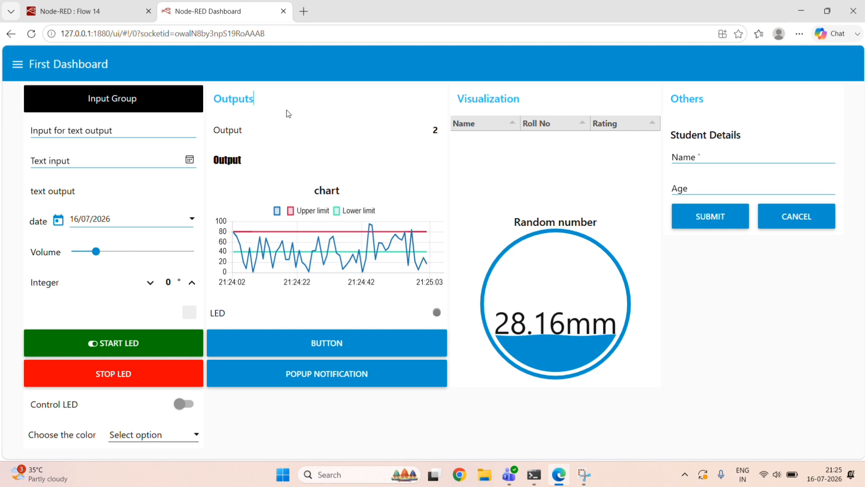
left_click(107, 6)
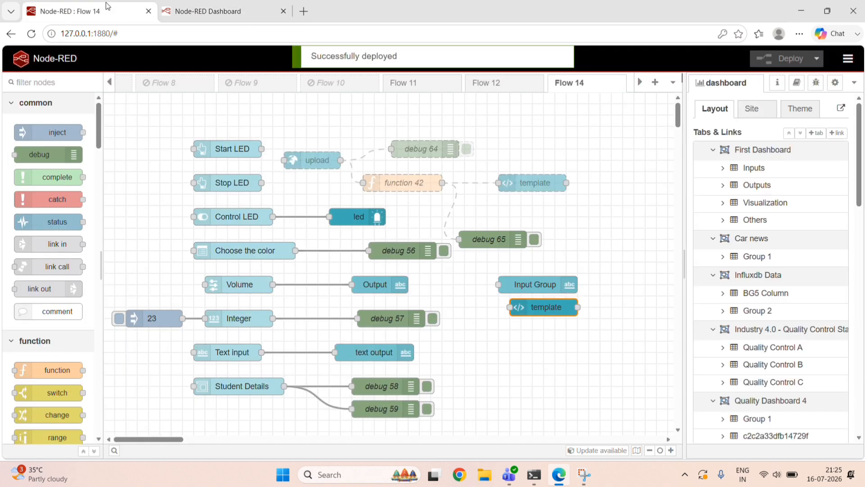
Set the Input Group text node's text size to 19 and its font to Times New Roman.
double_click(536, 291)
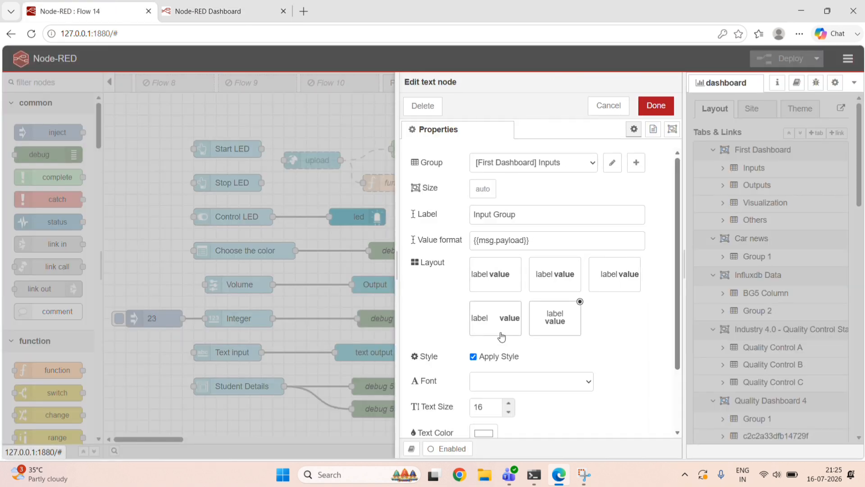
scroll(509, 393, "down", 2)
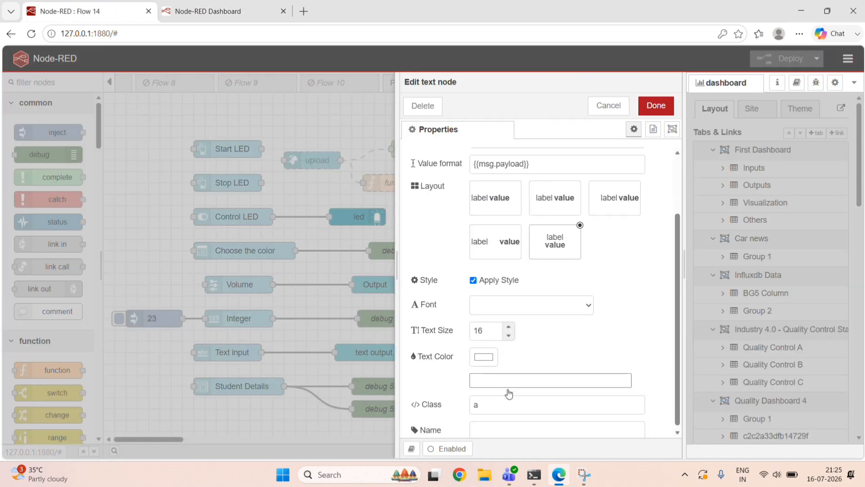
left_click(509, 325)
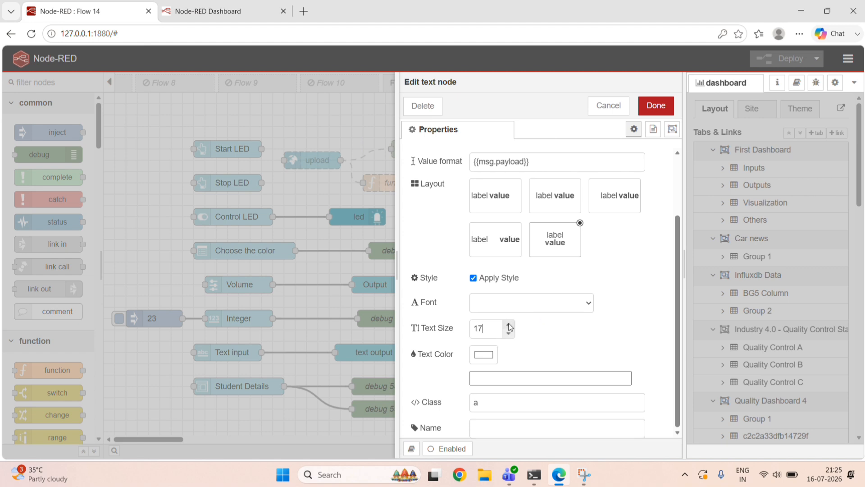
left_click(578, 307)
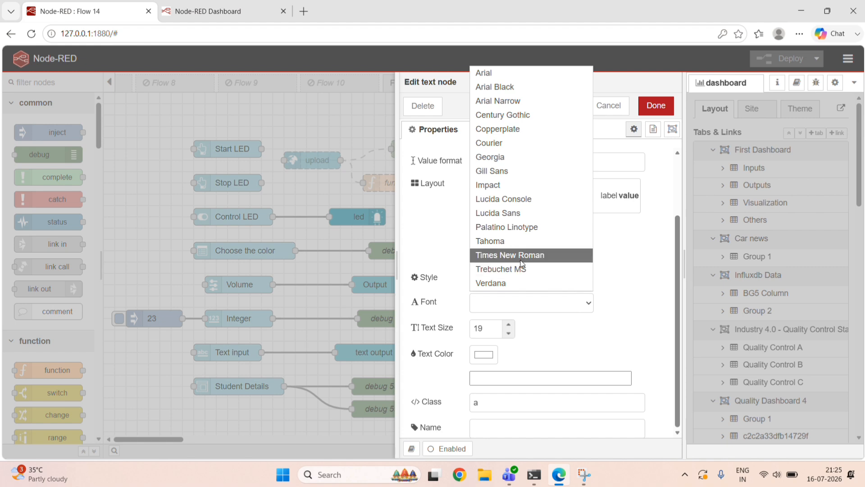
left_click(523, 268)
left_click(566, 308)
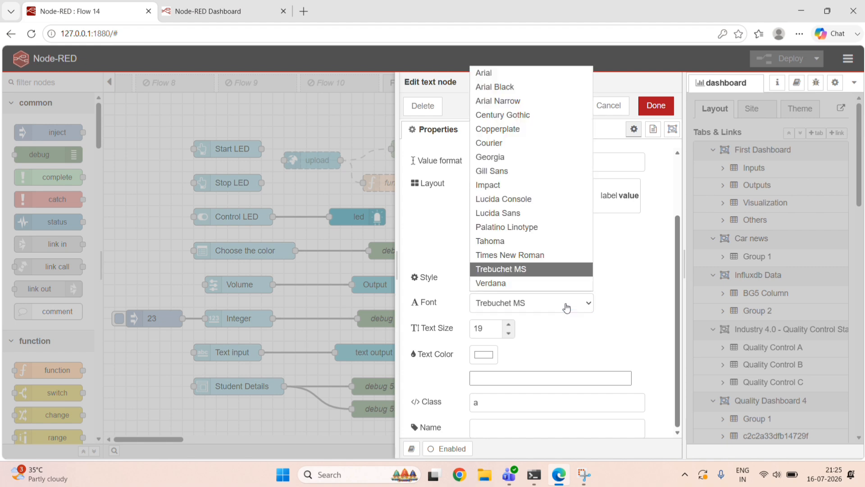
left_click(542, 258)
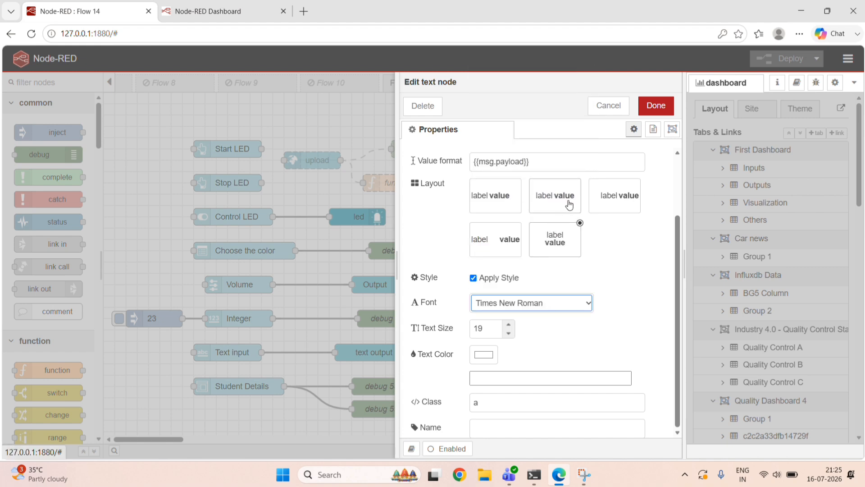
Clear the text node's label, set its value format to Input Group and save the node.
scroll(589, 235, "up", 1)
scroll(589, 228, "up", 2)
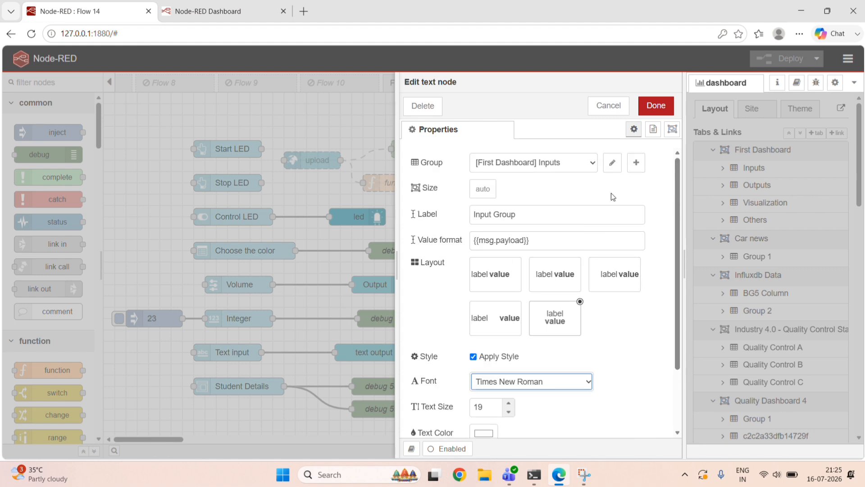
left_click(513, 213)
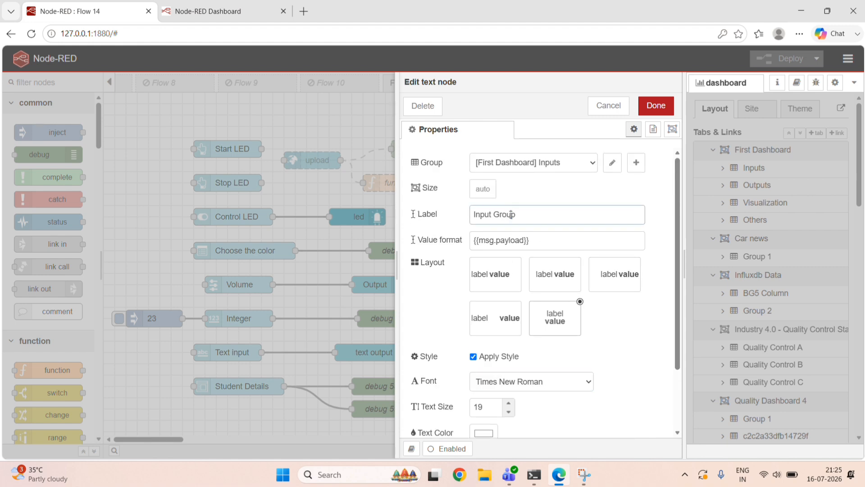
key("ctrl+a")
key("ctrl+c")
key("BackSpace")
key("Tab")
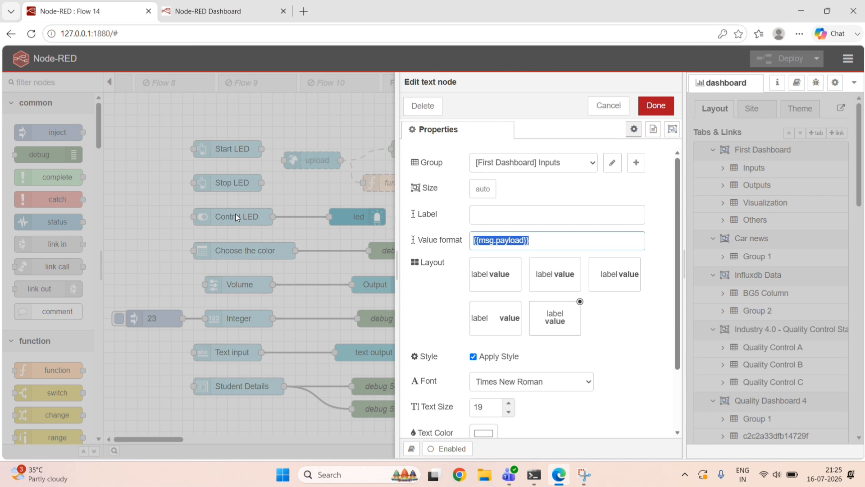
key("ctrl+v")
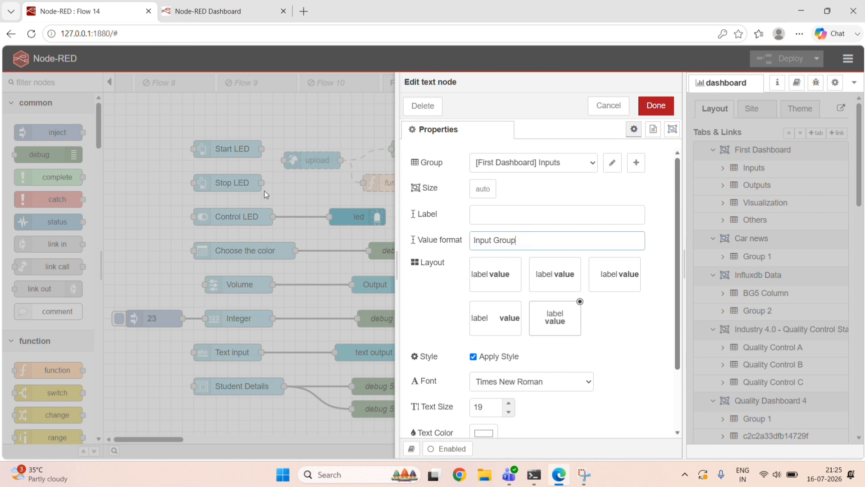
left_click(647, 106)
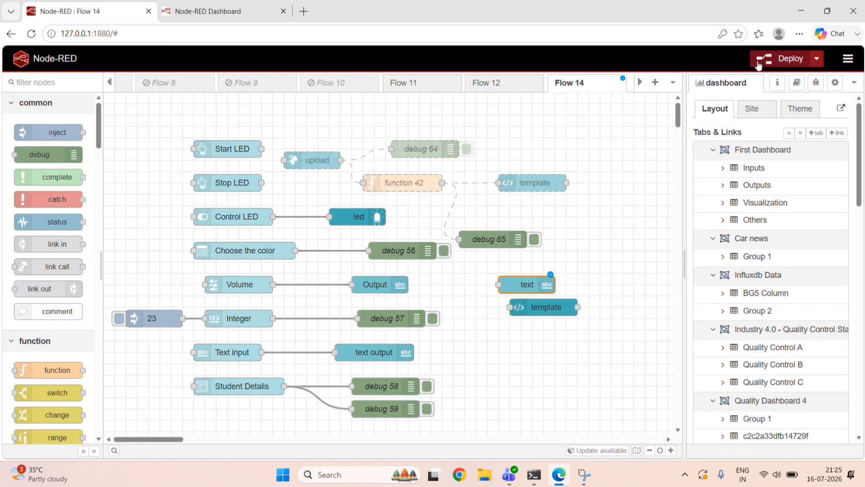
Deploy the restyled text node and check its heading on the live First Dashboard page.
left_click(759, 62)
left_click(525, 161)
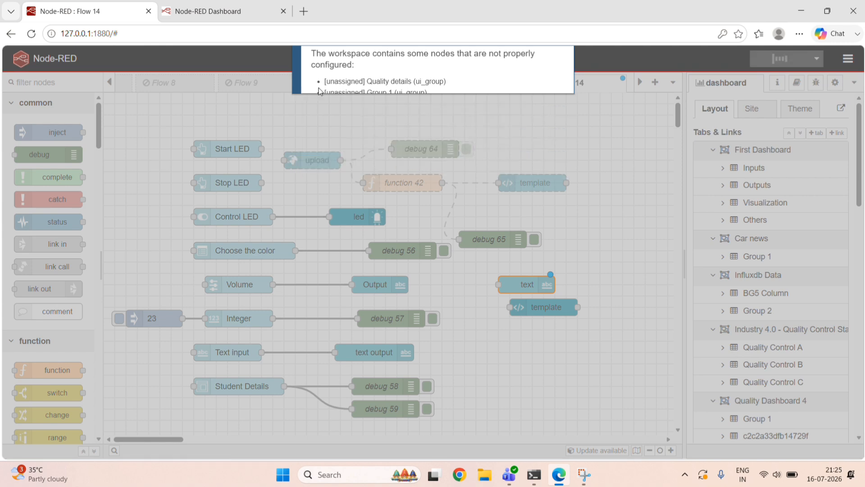
left_click(208, 10)
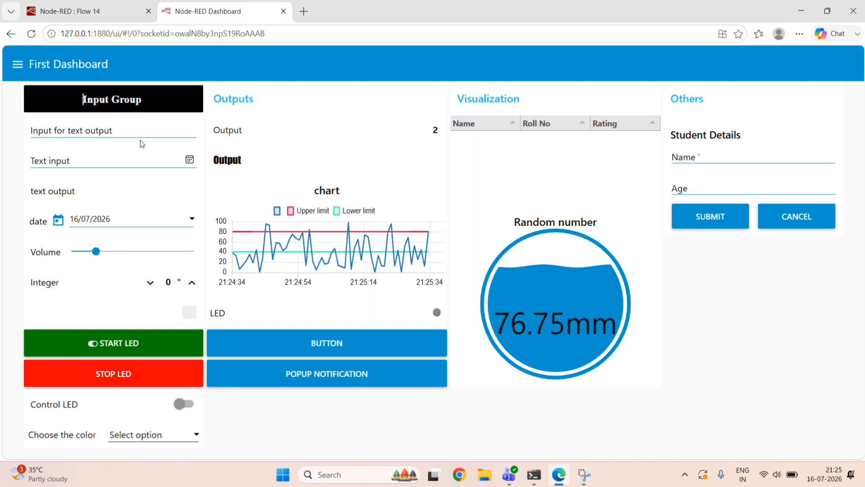
Review the CSS background rule for class a in the template node below the text node, and view the live dashboard again.
left_click(99, 14)
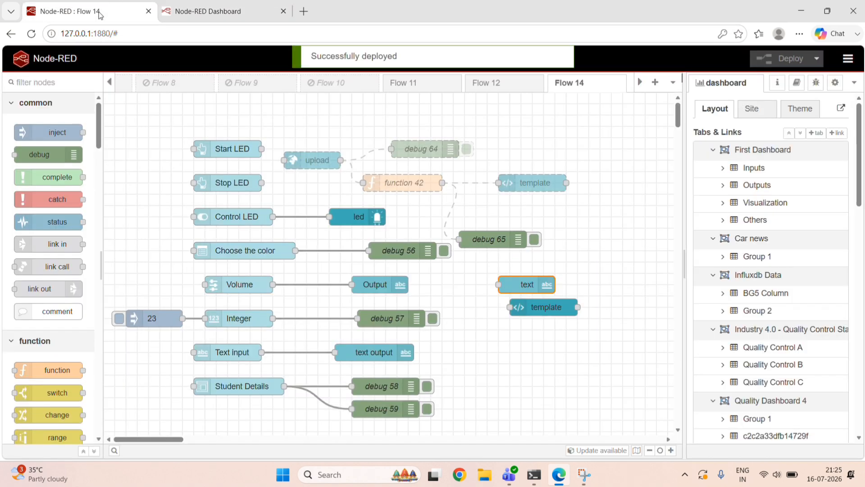
double_click(553, 306)
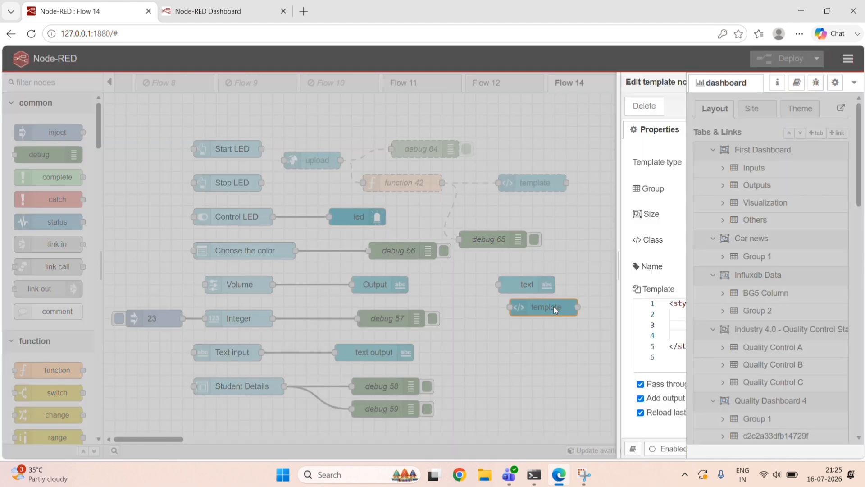
left_click(492, 347)
key("ctrl+a")
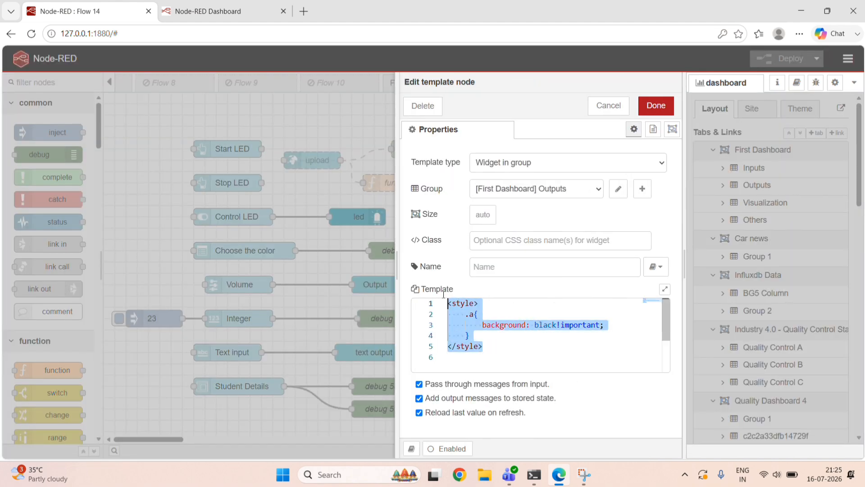
left_click(505, 341)
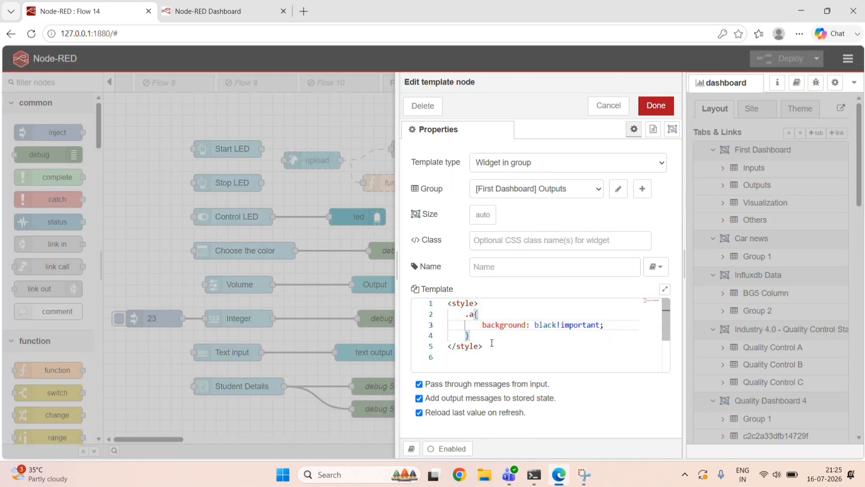
key("ctrl+a")
left_click(504, 336)
left_click_drag(493, 346, 439, 309)
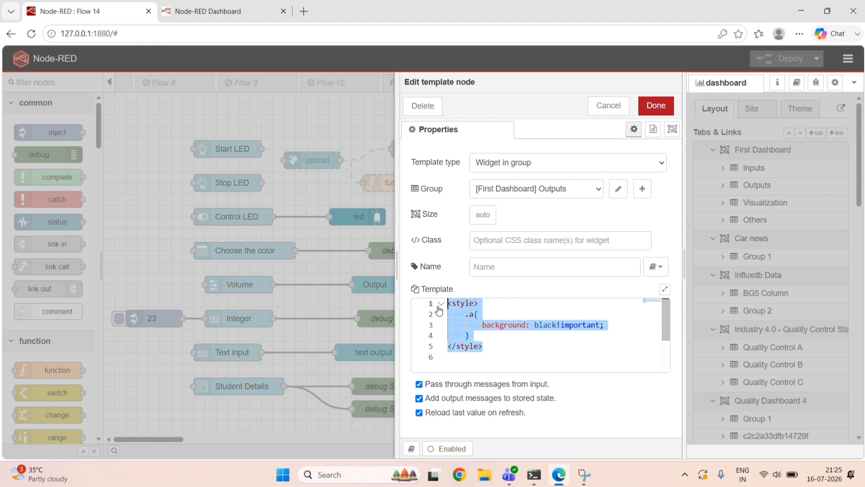
left_click(496, 345)
left_click_drag(495, 346, 427, 300)
left_click(492, 346)
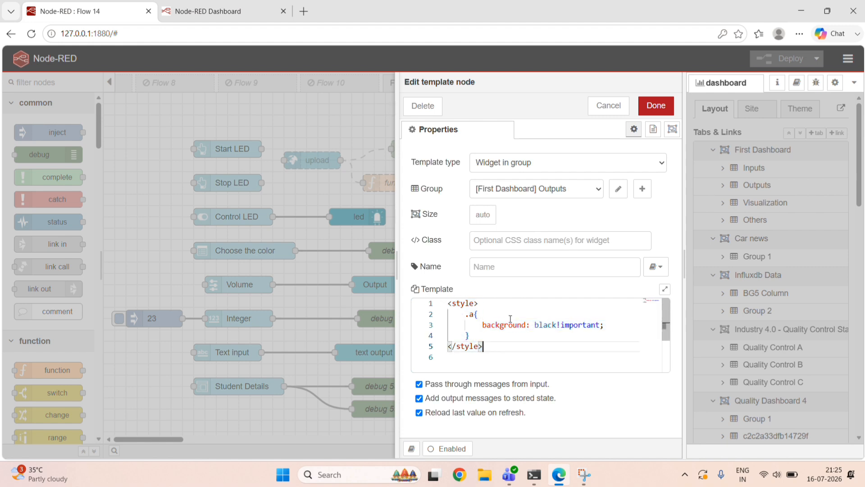
left_click(652, 107)
left_click(215, 11)
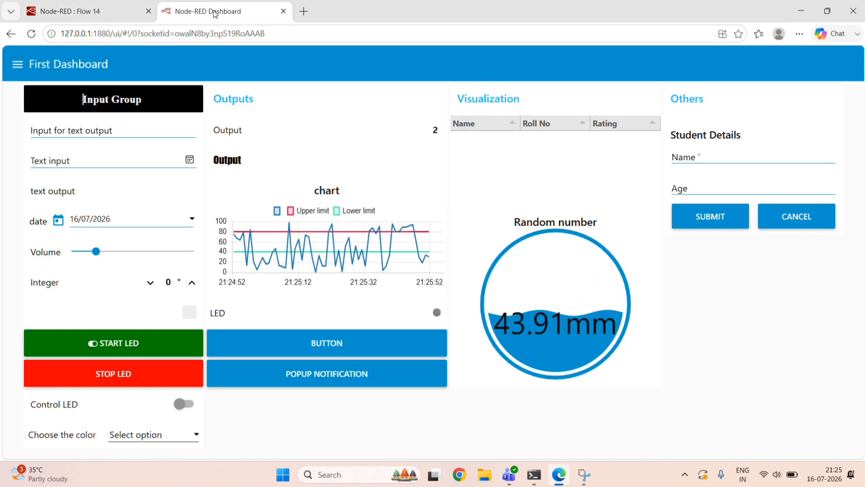